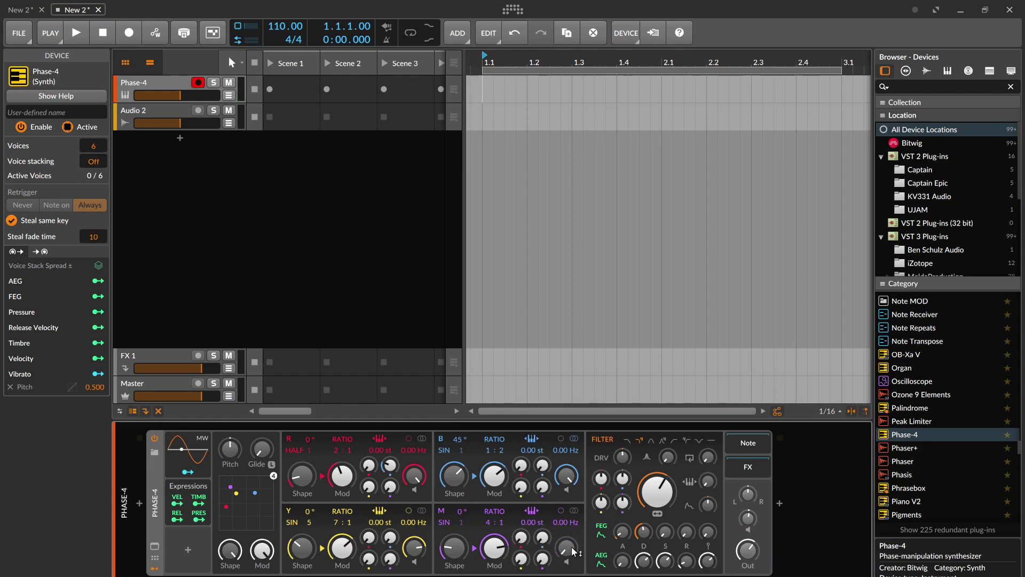
Step: Turn oscillator Y's output fully down and adjust oscillator B's output plus the Shape of oscillators B and R
{"action": "left_click_drag", "start_coordinate": [566, 475], "coordinate": [545, 477]}
{"action": "left_click_drag", "start_coordinate": [422, 545], "coordinate": [421, 571]}
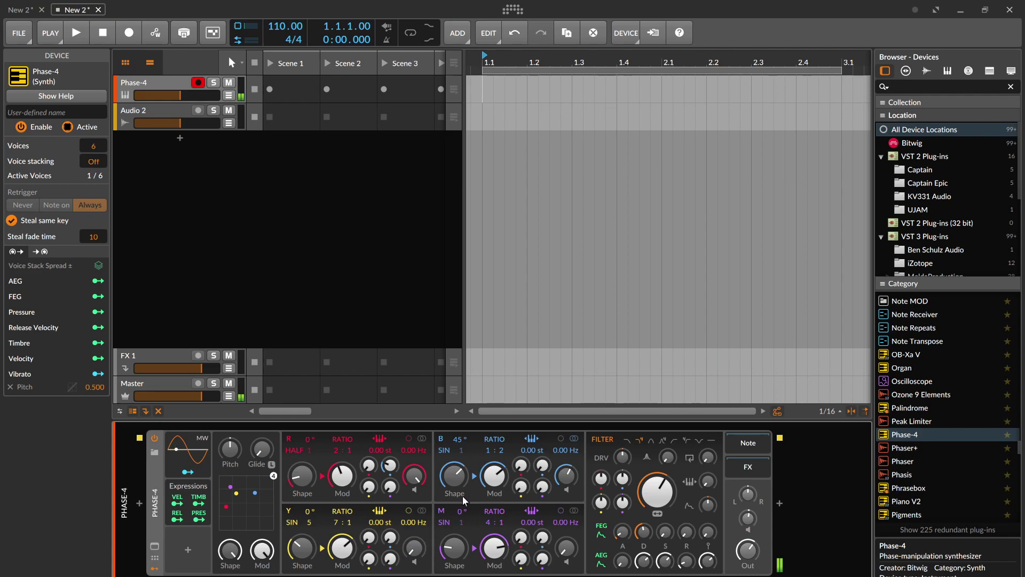
{"action": "left_click_drag", "start_coordinate": [570, 477], "coordinate": [567, 472]}
{"action": "left_click_drag", "start_coordinate": [453, 475], "coordinate": [453, 476]}
{"action": "left_click_drag", "start_coordinate": [289, 478], "coordinate": [288, 475]}
Step: Replace the Vibrato modulator with a Classic LFO modulator in the same slot
{"action": "left_click", "coordinate": [193, 455]}
{"action": "key", "text": "Delete"}
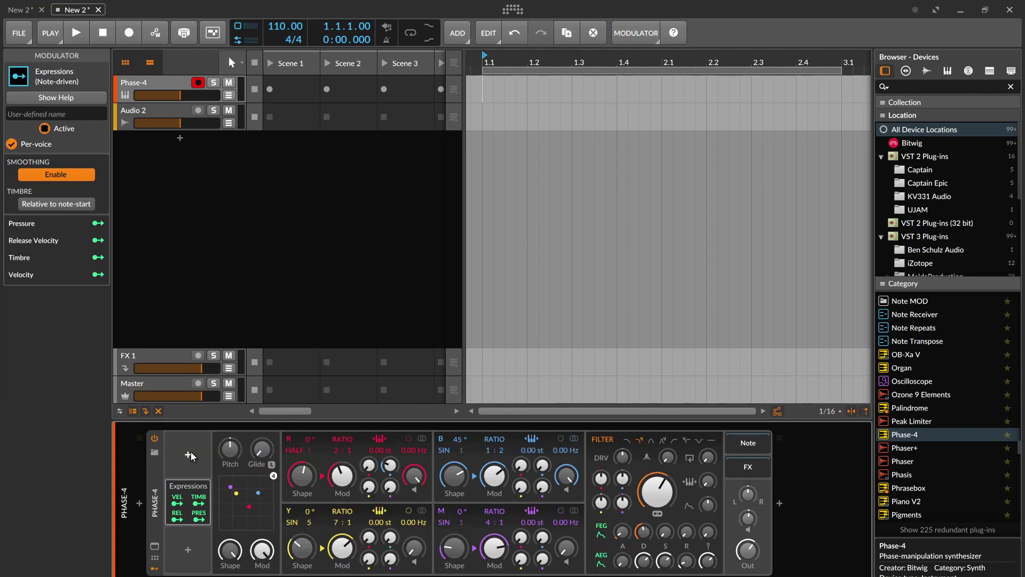
{"action": "left_click", "coordinate": [190, 451]}
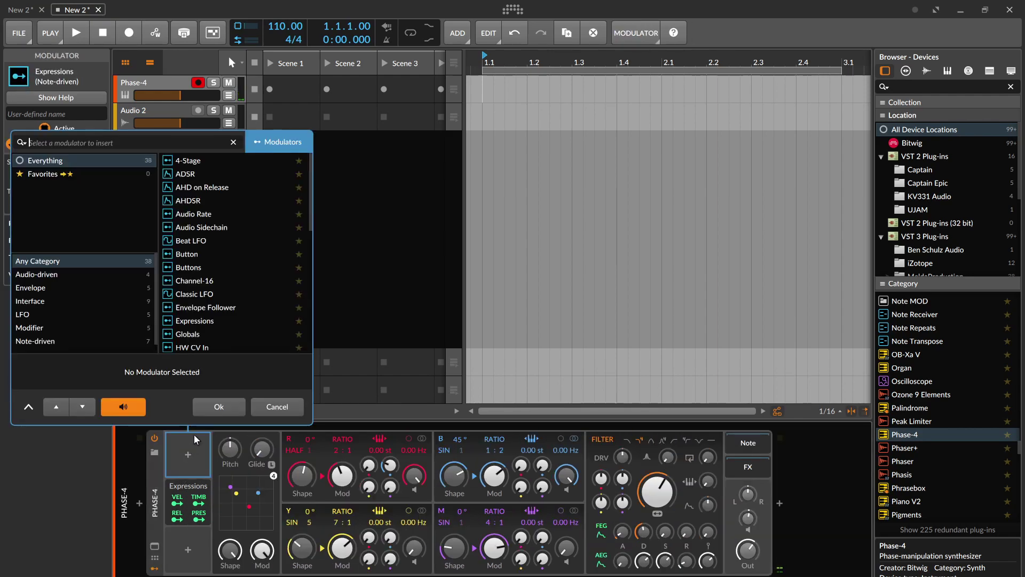
{"action": "left_click", "coordinate": [219, 294]}
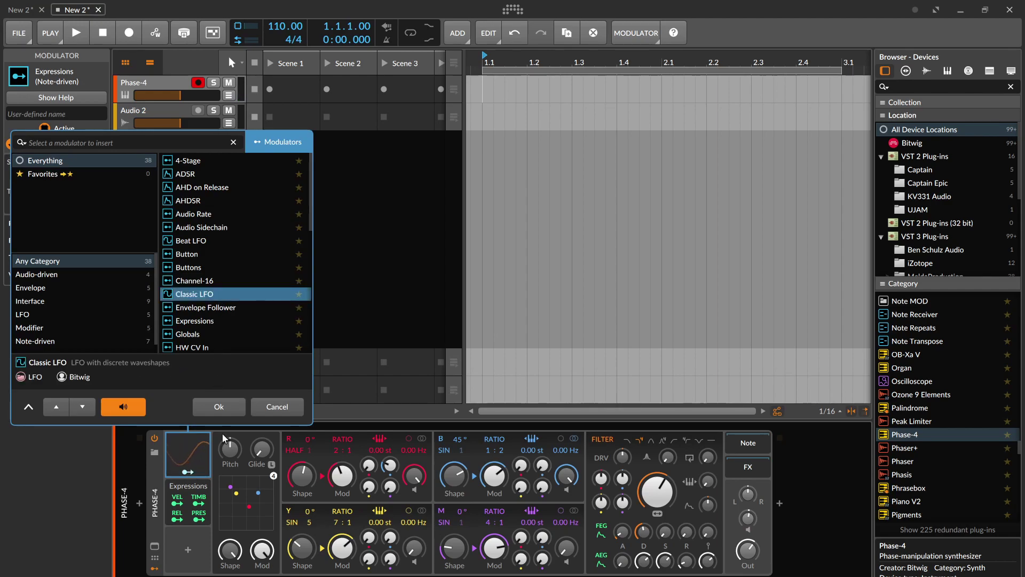
{"action": "left_click", "coordinate": [218, 409]}
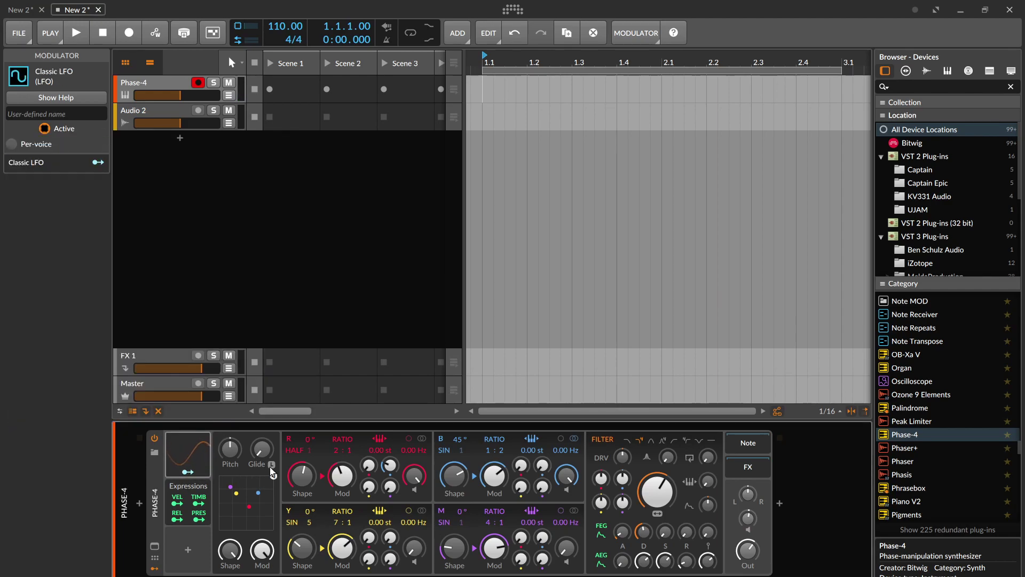
Step: Map the Classic LFO to oscillator R's Shape at 0.740 and raise its rate to about 4.80 Hz
{"action": "left_click_drag", "start_coordinate": [300, 478], "coordinate": [304, 458]}
{"action": "left_click", "coordinate": [187, 472]}
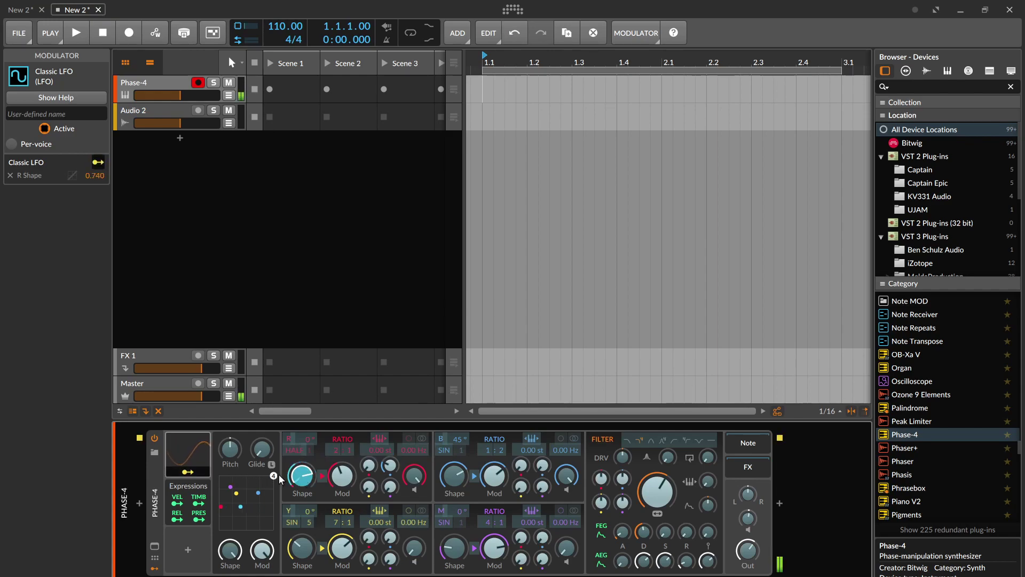
{"action": "left_click", "coordinate": [206, 454]}
{"action": "scroll", "coordinate": [257, 472], "scroll_direction": "up", "scroll_amount": 3}
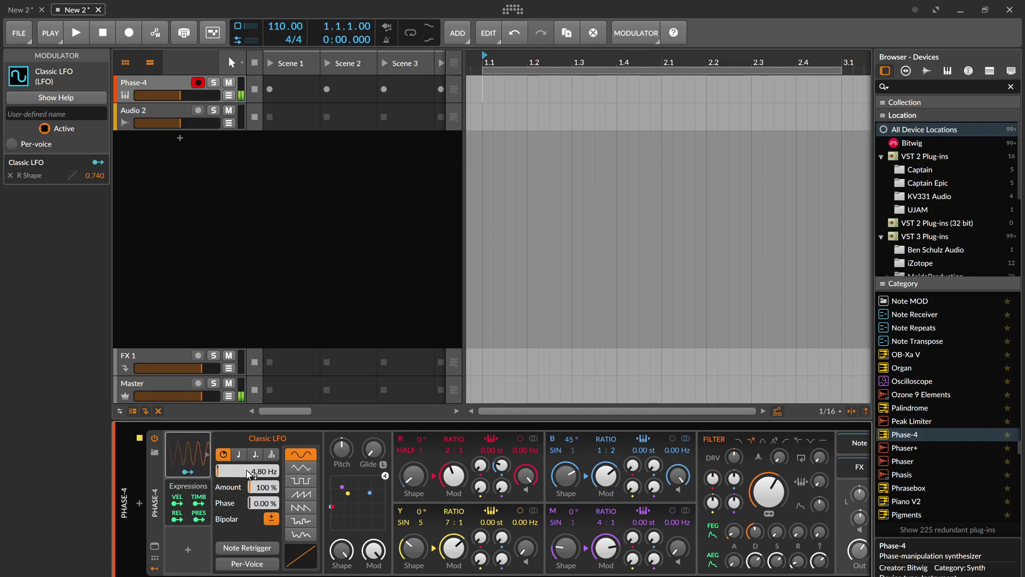
Step: Replace the Classic LFO modulator with an ADSR envelope modulator in the same slot
{"action": "left_click", "coordinate": [187, 472]}
{"action": "key", "text": "Delete"}
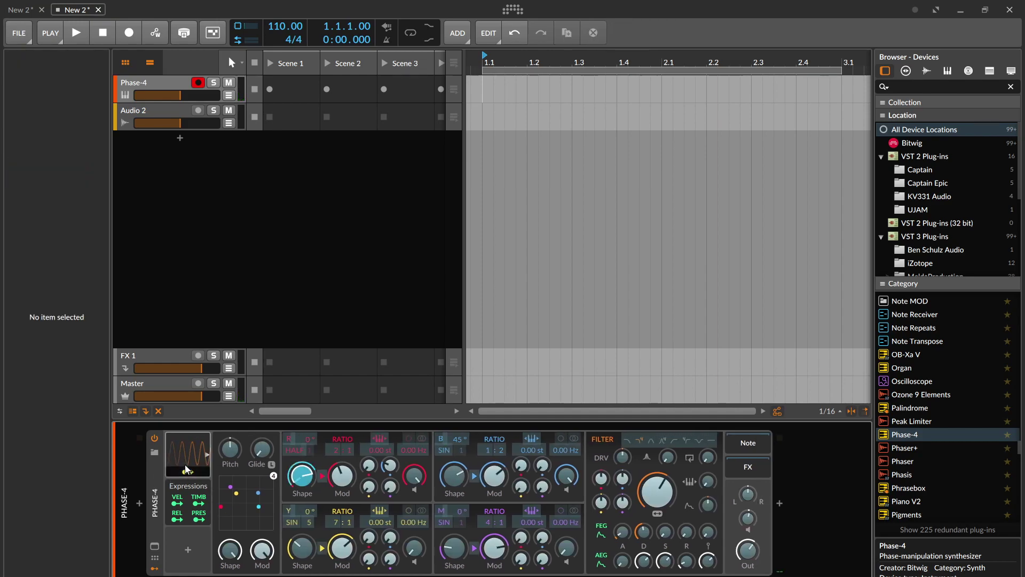
{"action": "left_click", "coordinate": [185, 451]}
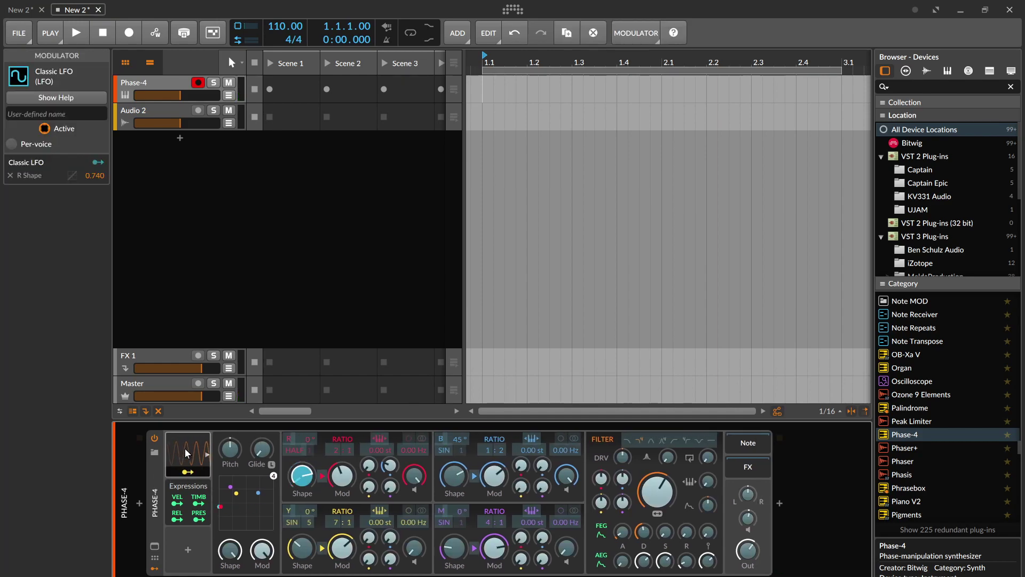
{"action": "key", "text": "Delete"}
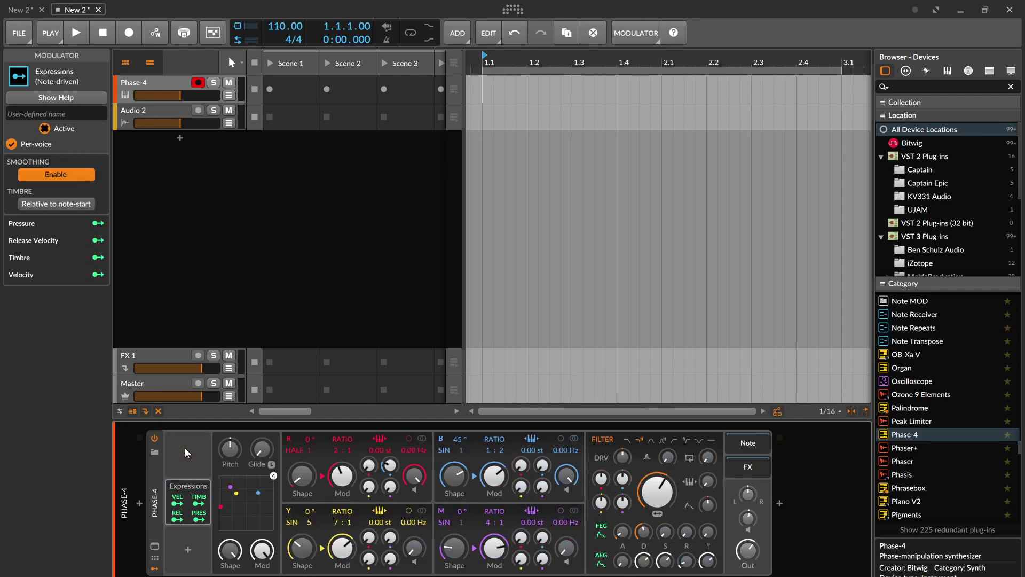
{"action": "left_click", "coordinate": [190, 454]}
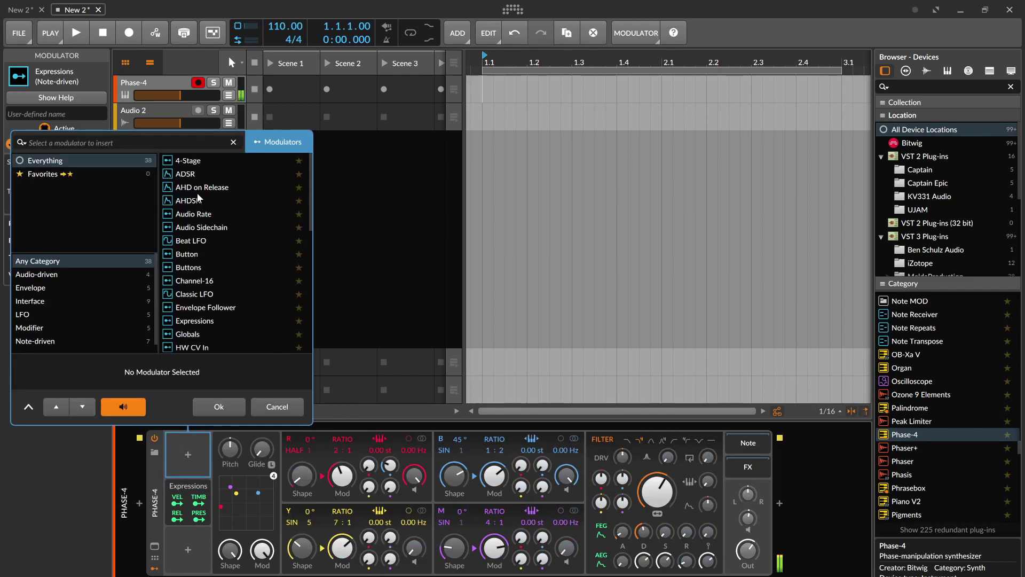
{"action": "left_click", "coordinate": [187, 173]}
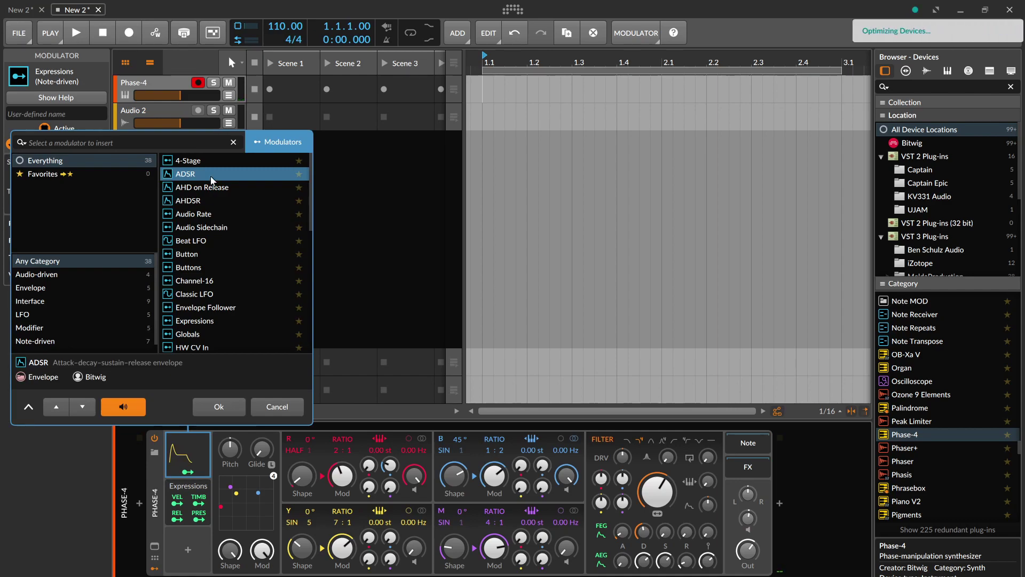
{"action": "key", "text": "Return"}
Step: Map the ADSR to oscillator R's Shape at 0.796 and reshape the envelope's decay, sustain and release
{"action": "left_click_drag", "start_coordinate": [190, 472], "coordinate": [294, 490]}
{"action": "left_click", "coordinate": [188, 472]}
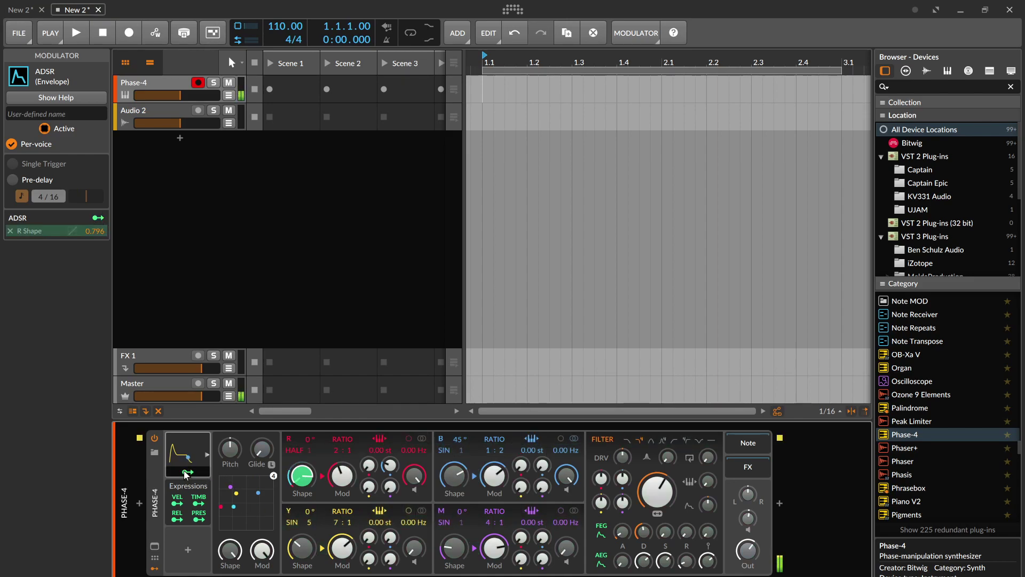
{"action": "left_click", "coordinate": [208, 454]}
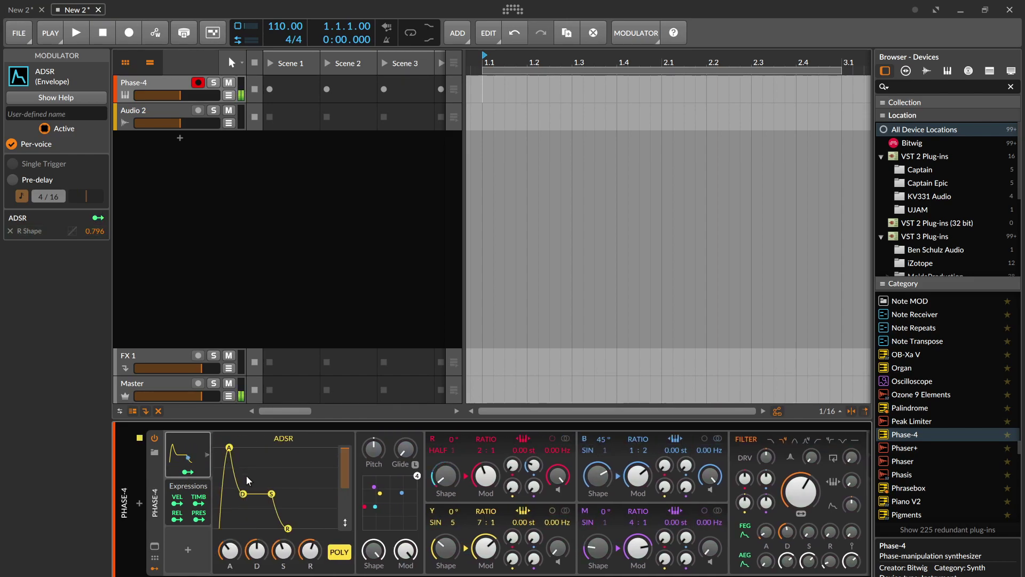
{"action": "left_click", "coordinate": [294, 487]}
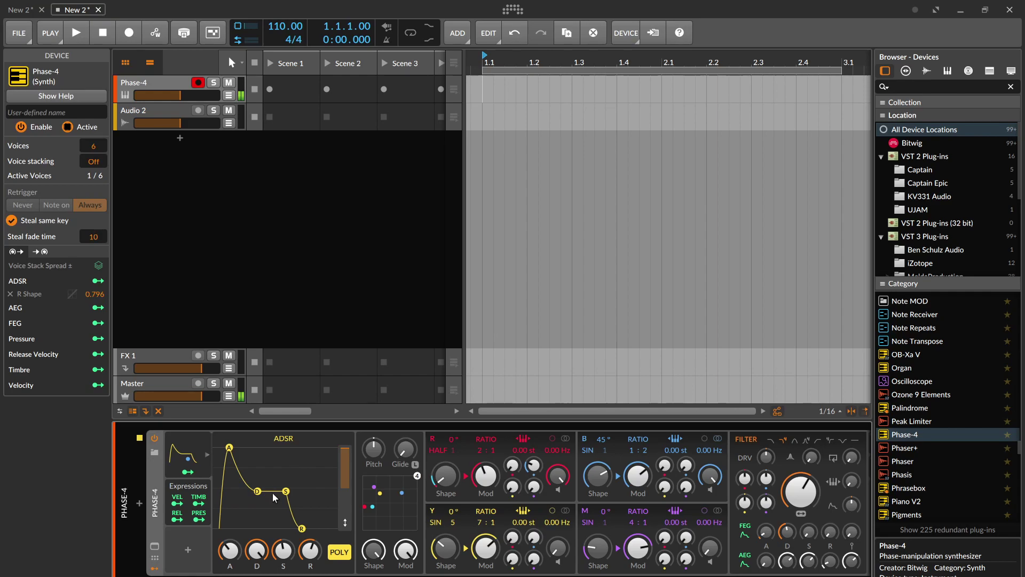
{"action": "left_click_drag", "start_coordinate": [286, 491], "coordinate": [286, 460]}
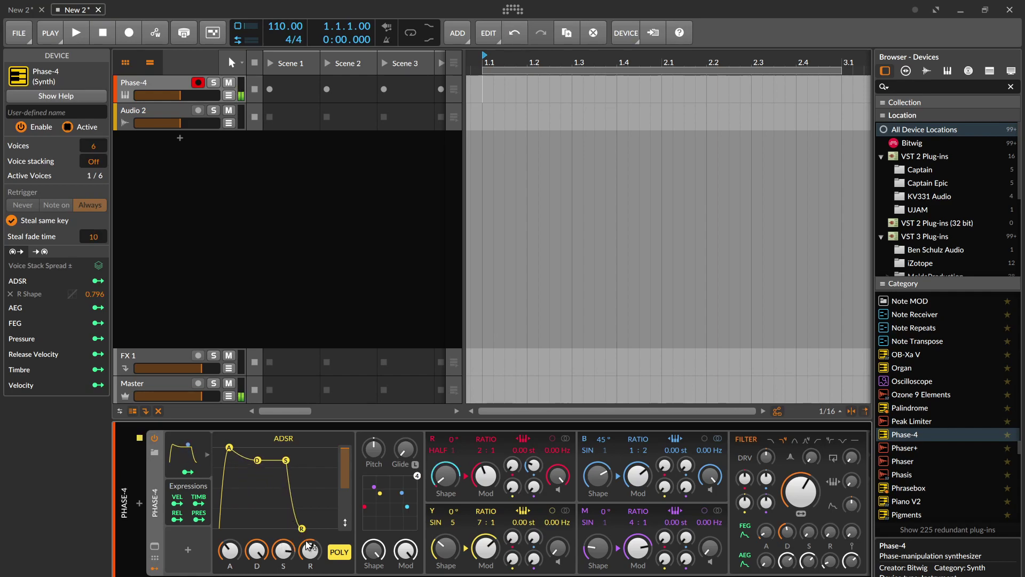
{"action": "left_click_drag", "start_coordinate": [314, 552], "coordinate": [309, 529]}
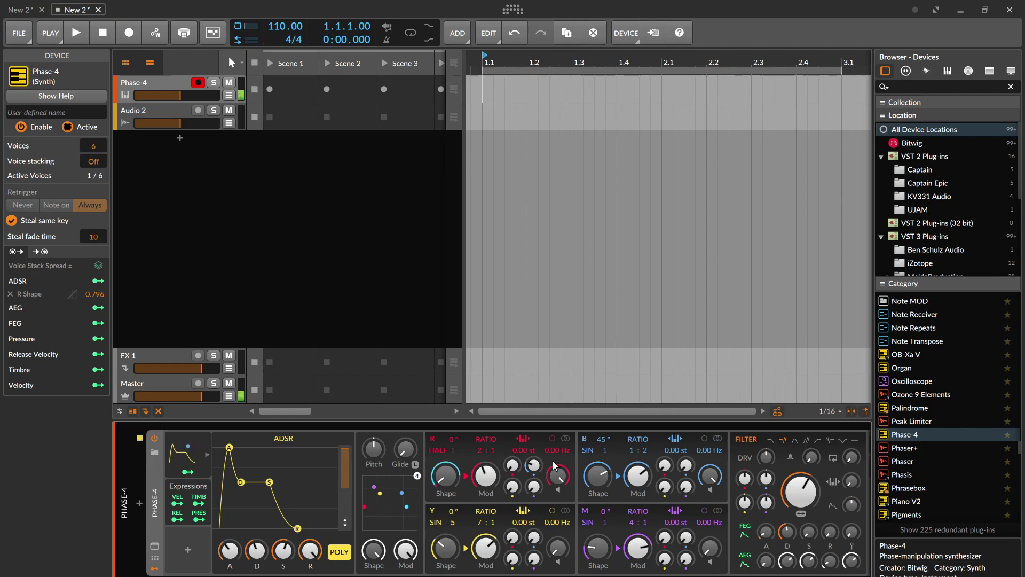
Step: Raise the Phase-4 track's volume and increase oscillator R's Mod amount
{"action": "left_click_drag", "start_coordinate": [180, 95], "coordinate": [203, 95]}
{"action": "left_click_drag", "start_coordinate": [497, 482], "coordinate": [496, 471]}
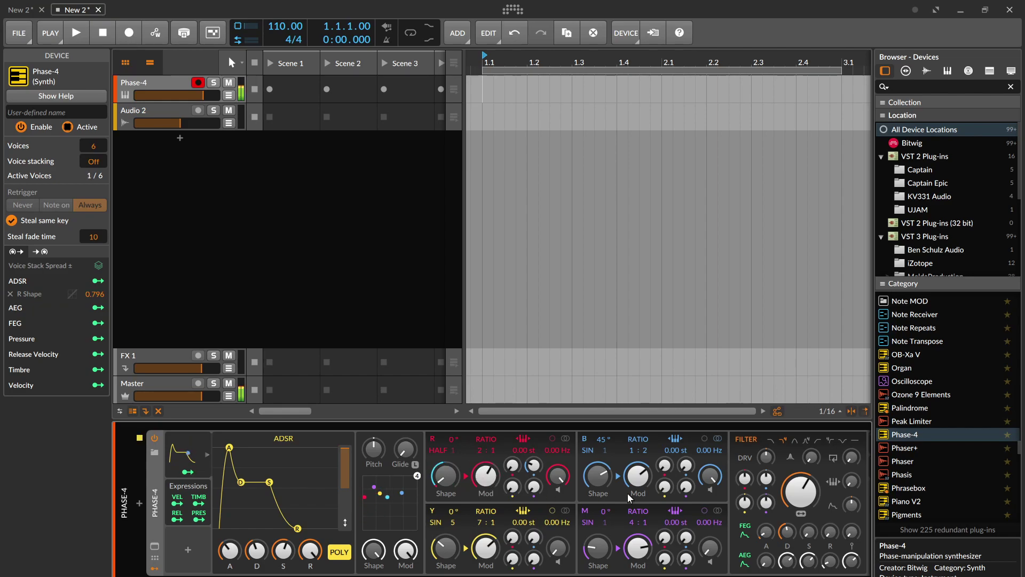
Step: Raise oscillator B's Shape and set its frequency ratio to 1:6
{"action": "left_click_drag", "start_coordinate": [598, 475], "coordinate": [597, 469]}
{"action": "left_click_drag", "start_coordinate": [642, 453], "coordinate": [599, 477]}
Step: Try raising the synth's global Pitch to about 8.11
{"action": "left_click", "coordinate": [380, 450]}
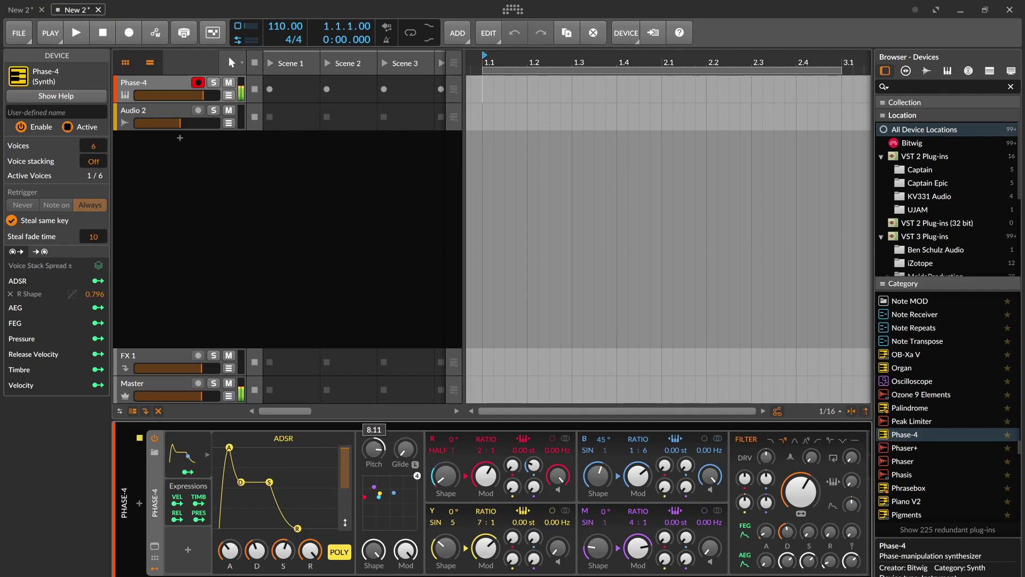
{"action": "left_click_drag", "start_coordinate": [380, 450], "coordinate": [406, 454]}
Step: Set oscillator R's frequency ratio to 1:1 and adjust the phase-modulation amounts feeding into it
{"action": "left_click_drag", "start_coordinate": [481, 451], "coordinate": [481, 459]}
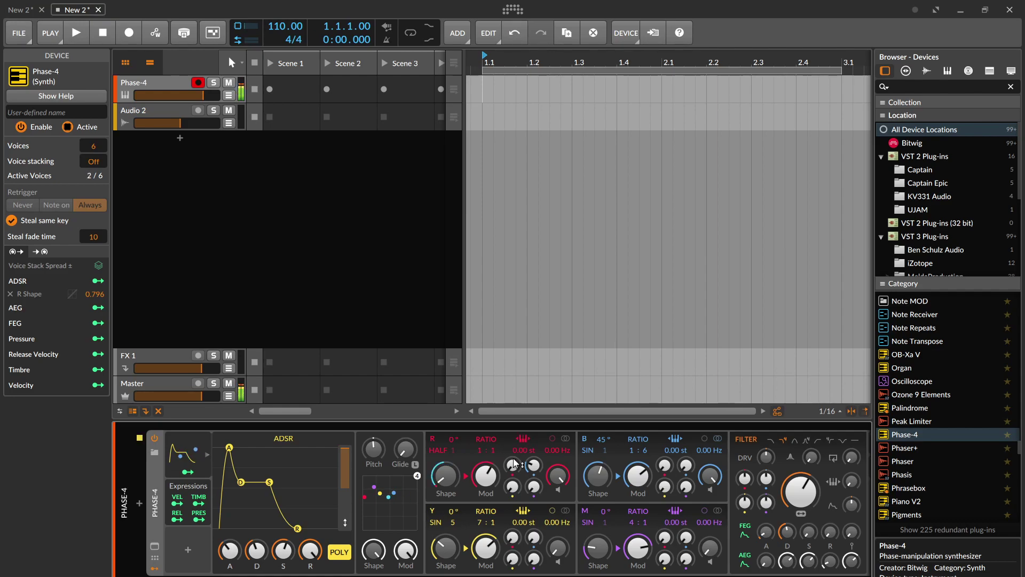
{"action": "left_click_drag", "start_coordinate": [513, 464], "coordinate": [513, 450]}
{"action": "left_click_drag", "start_coordinate": [530, 487], "coordinate": [531, 484]}
{"action": "right_click", "coordinate": [183, 460]}
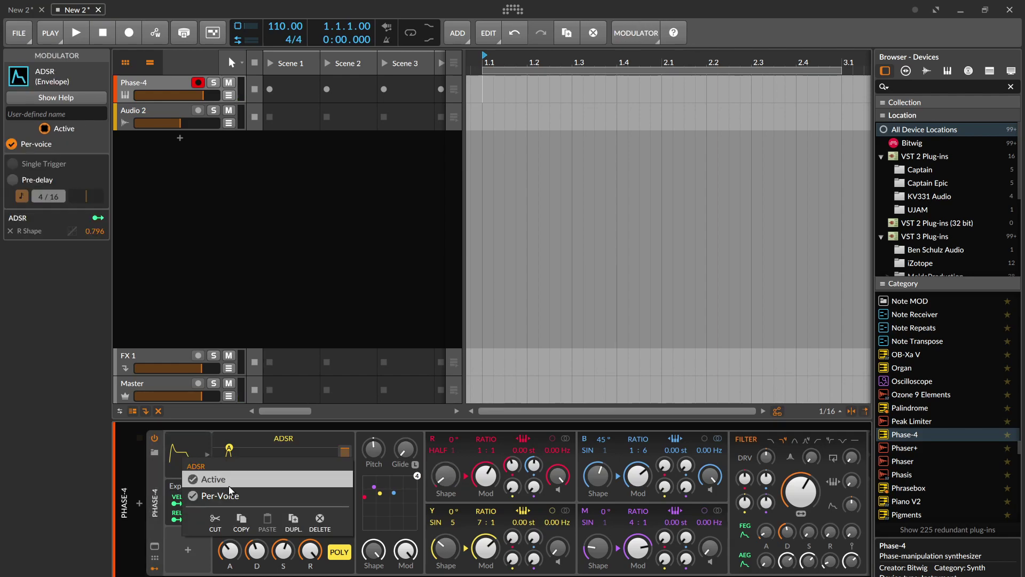
{"action": "key", "text": "Escape"}
{"action": "left_click", "coordinate": [187, 549]}
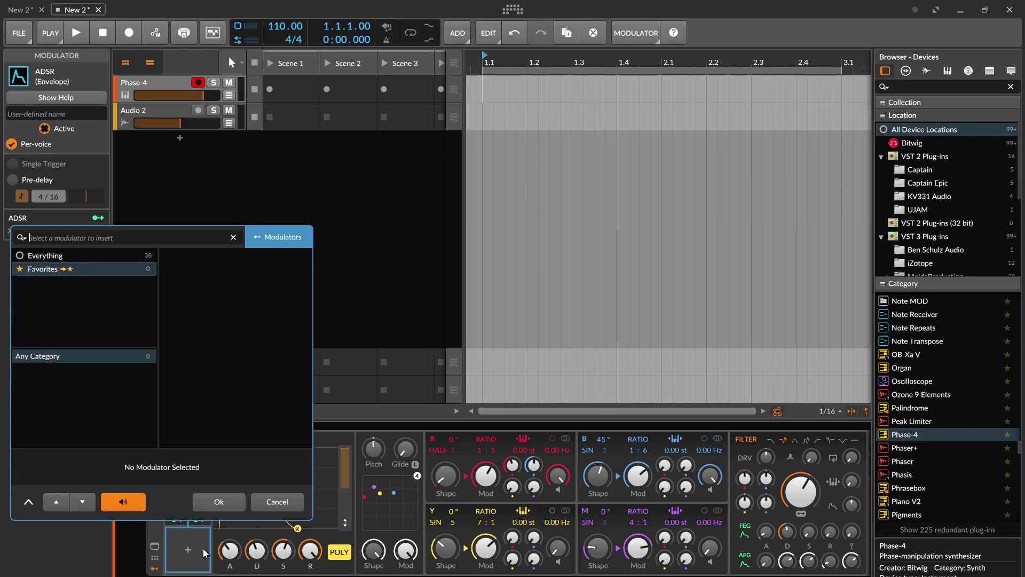
{"action": "left_click", "coordinate": [266, 504]}
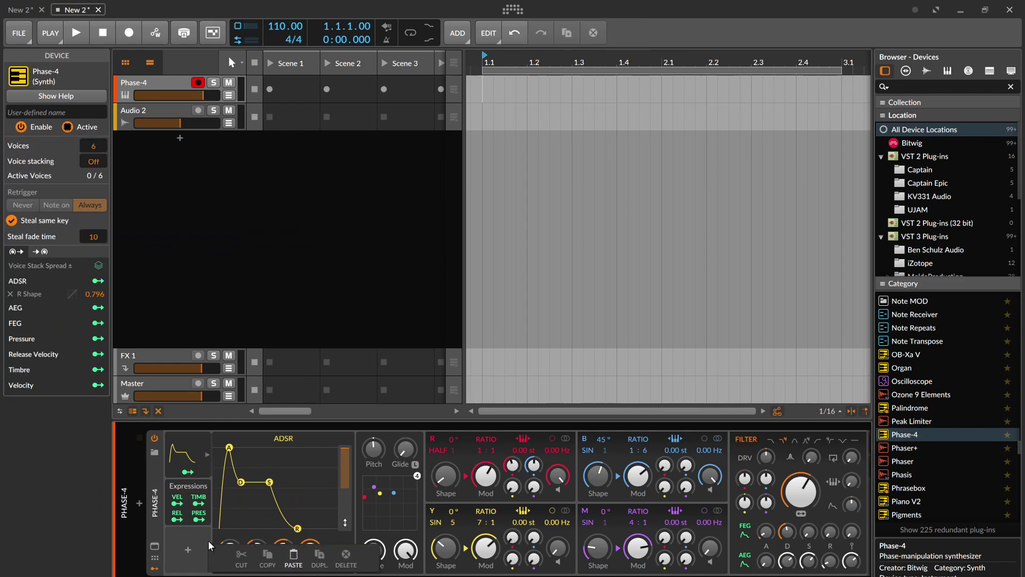
Step: Copy the ADSR modulator into the empty slot below Expressions and map the copy to the B→R amount at -0.45
{"action": "right_click", "coordinate": [190, 447]}
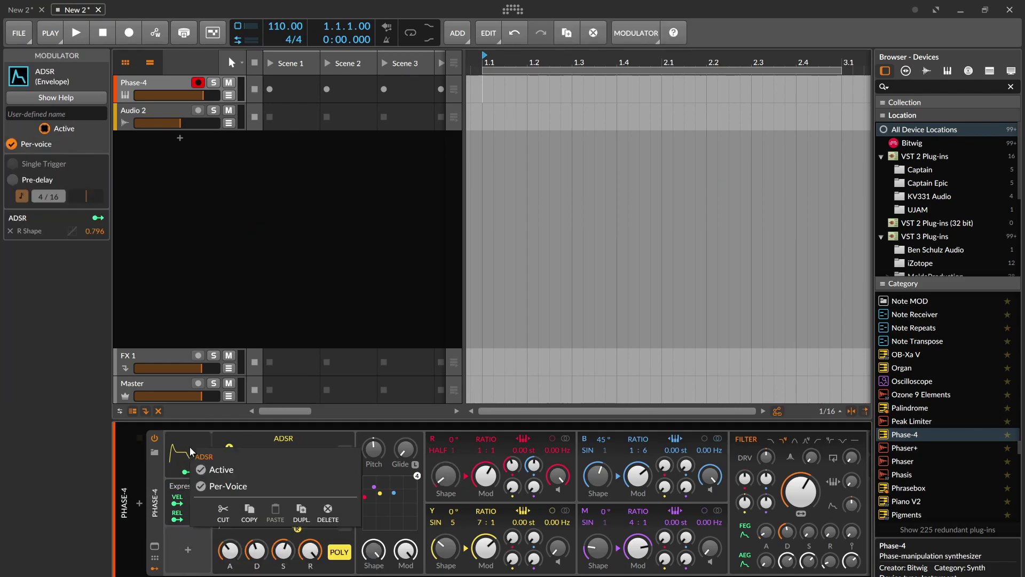
{"action": "left_click", "coordinate": [247, 515]}
{"action": "right_click", "coordinate": [182, 539]}
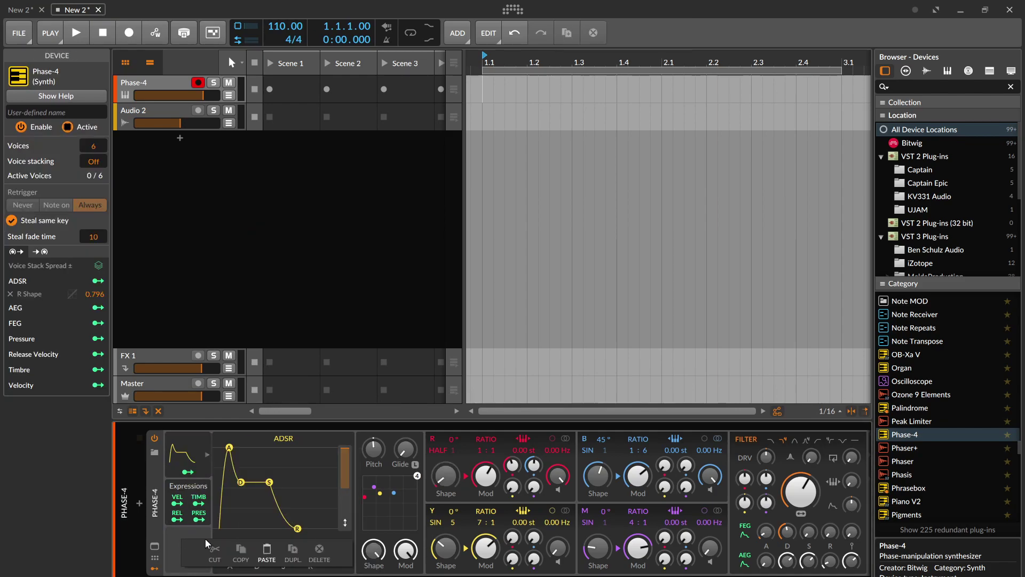
{"action": "left_click", "coordinate": [263, 552]}
{"action": "left_click", "coordinate": [188, 567]}
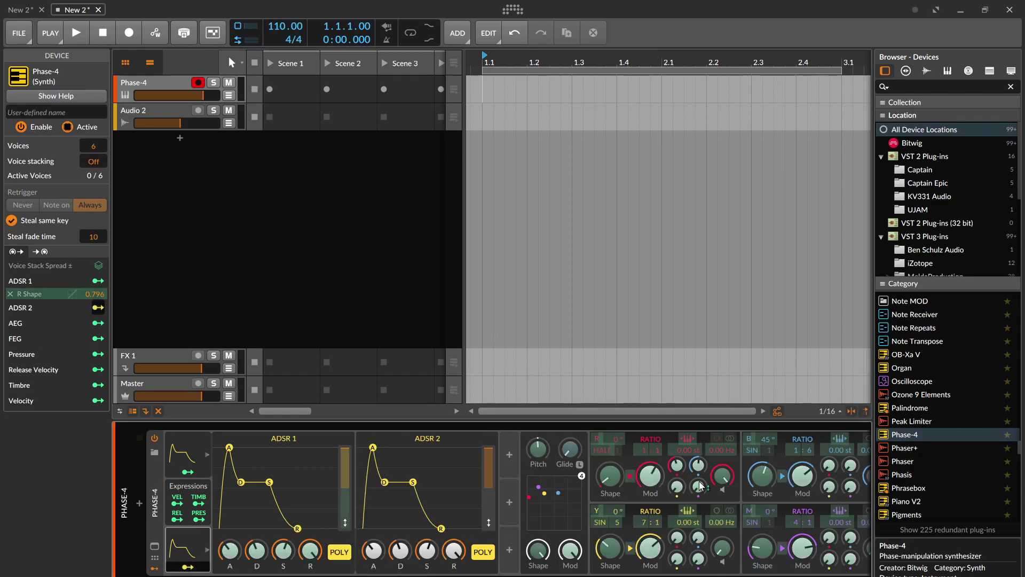
{"action": "left_click_drag", "start_coordinate": [698, 465], "coordinate": [698, 489]}
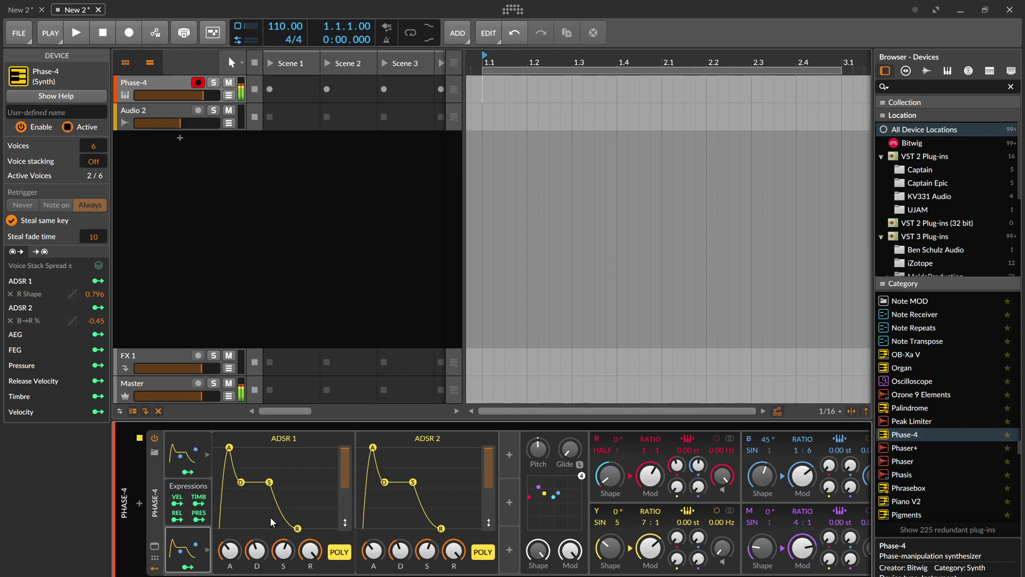
Step: Collapse the expanded editors of both ADSR modulators
{"action": "left_click", "coordinate": [199, 555]}
{"action": "left_click", "coordinate": [196, 454]}
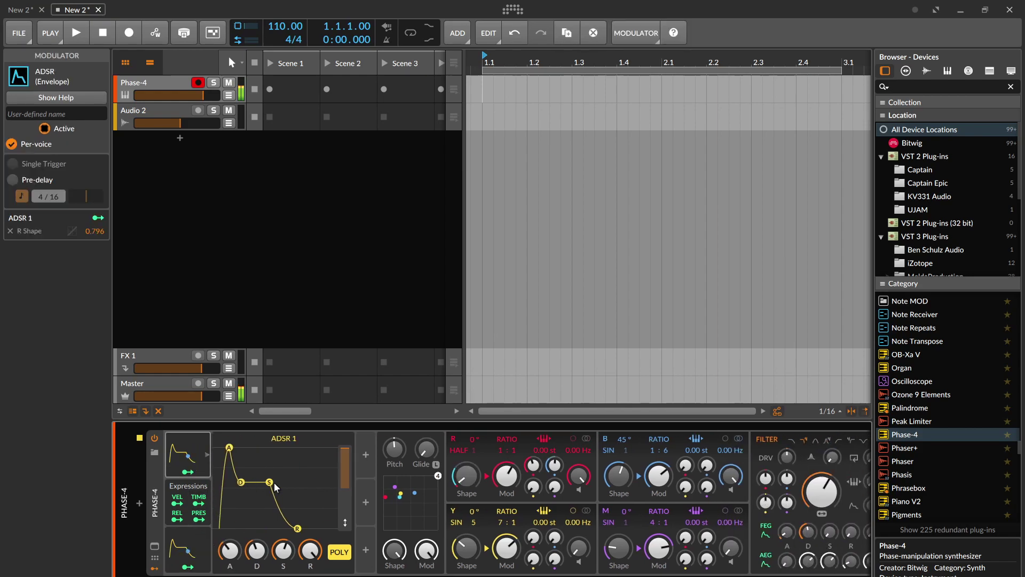
{"action": "left_click", "coordinate": [196, 450]}
Step: Add a Classic LFO modulator mapped to oscillator B's Shape at 0.384, and set that oscillator's SIN value to 4
{"action": "left_click", "coordinate": [222, 454]}
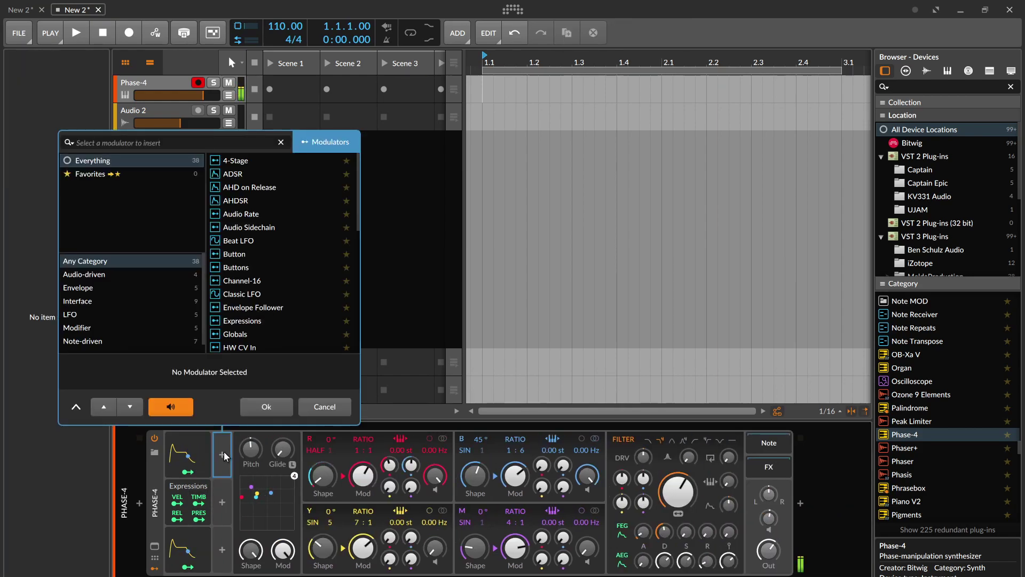
{"action": "left_click", "coordinate": [257, 294]}
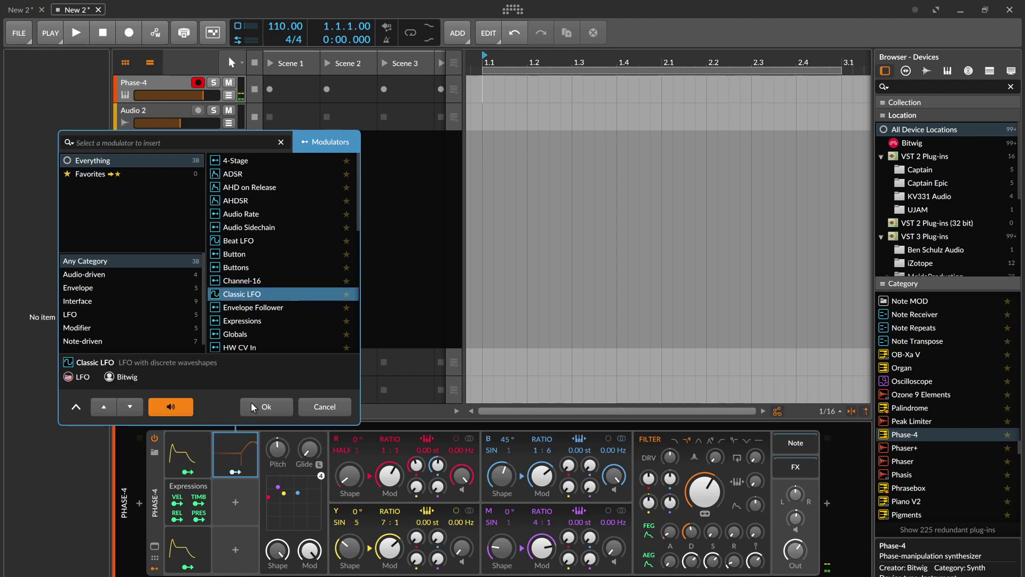
{"action": "left_click", "coordinate": [234, 470]}
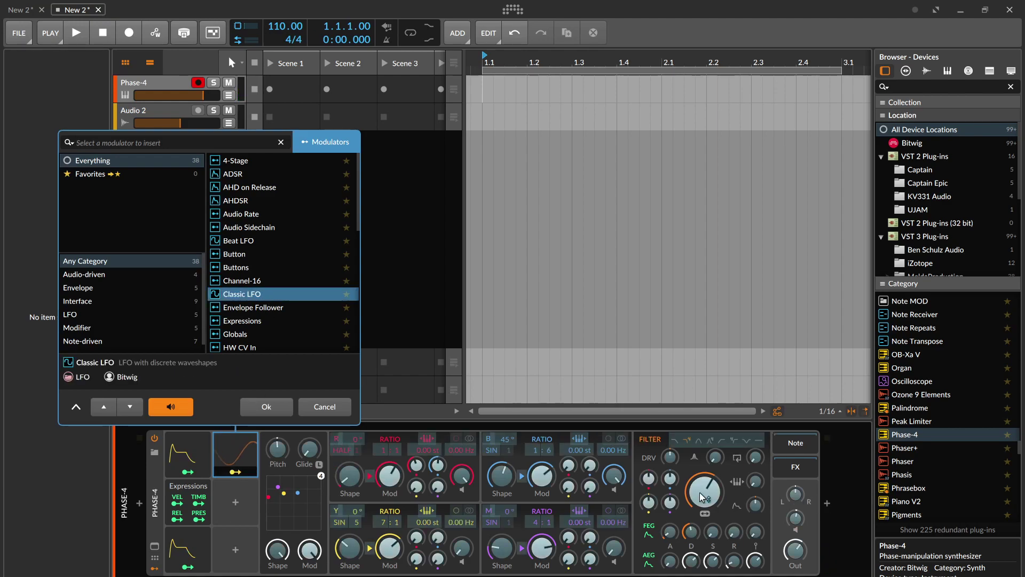
{"action": "left_click_drag", "start_coordinate": [504, 485], "coordinate": [504, 443]}
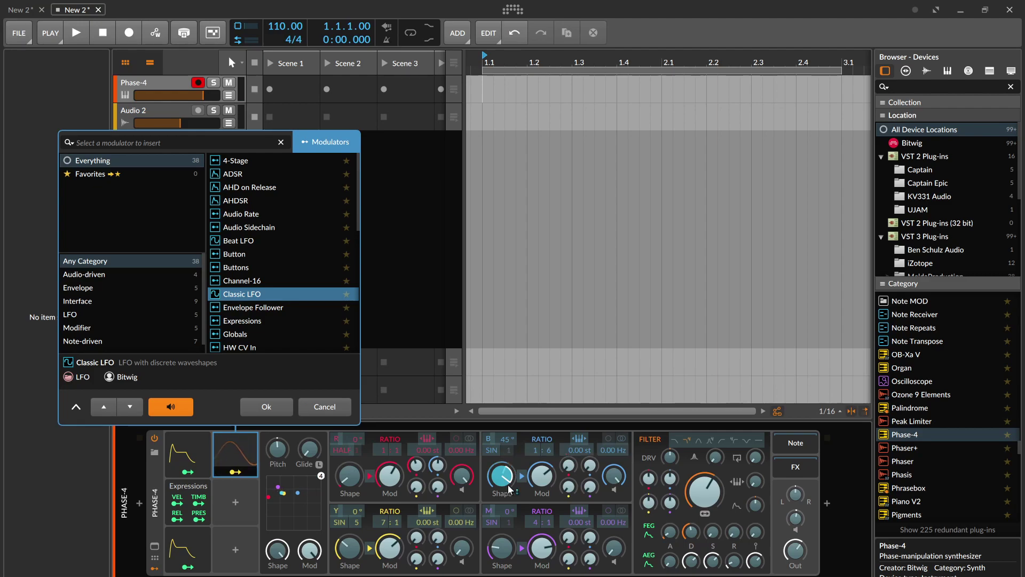
{"action": "left_click", "coordinate": [279, 404]}
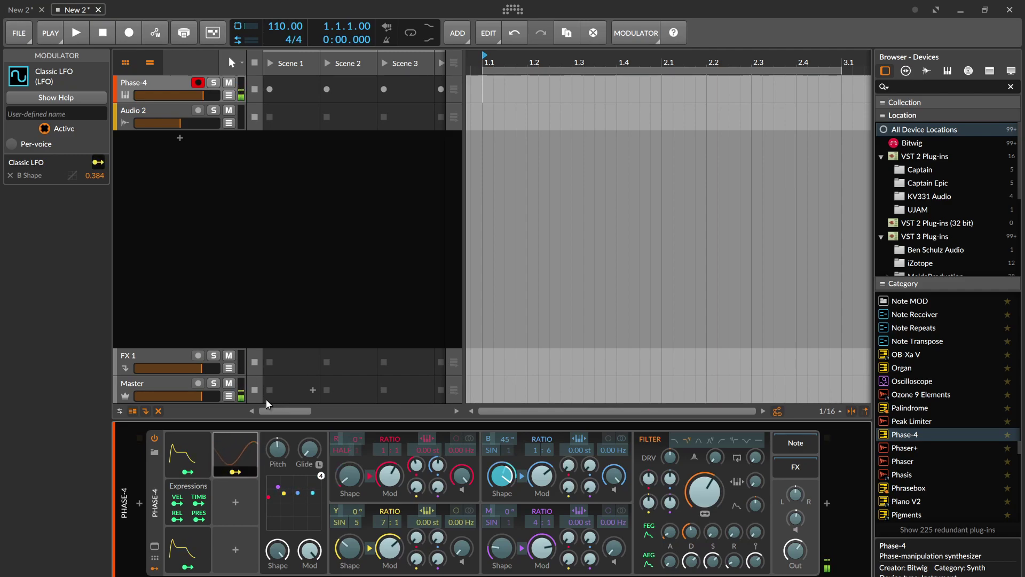
{"action": "left_click", "coordinate": [233, 471]}
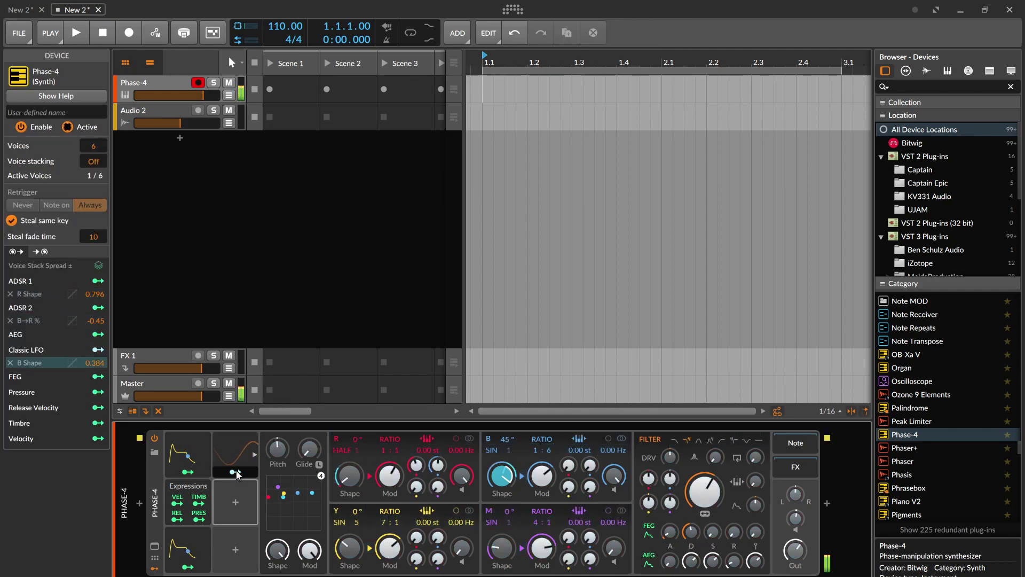
{"action": "mouse_move", "coordinate": [552, 454]}
{"action": "left_mouse_down"}
{"action": "mouse_move", "coordinate": [552, 463]}
{"action": "mouse_move", "coordinate": [553, 450]}
{"action": "left_mouse_up"}
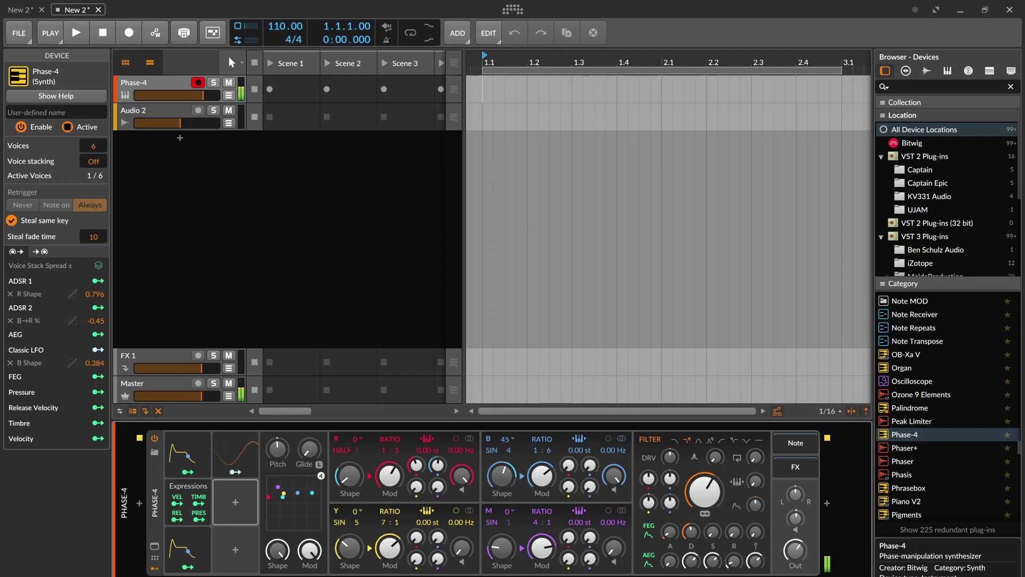
Step: Set oscillator B's waveform to SAW 5 and delete the Expressions modulator from Phase-4
{"action": "left_click_drag", "start_coordinate": [494, 450], "coordinate": [494, 446]}
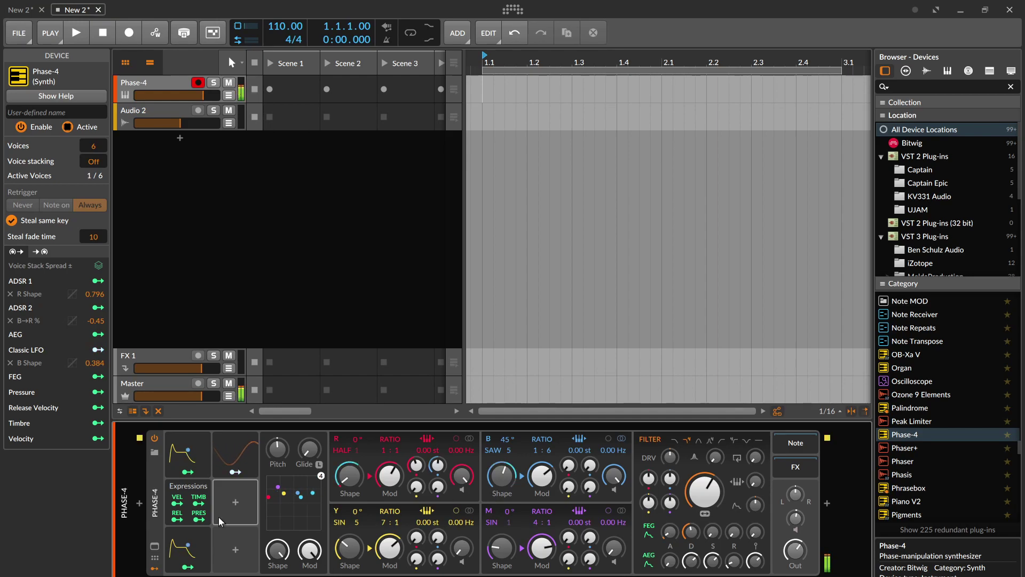
{"action": "right_click", "coordinate": [187, 486]}
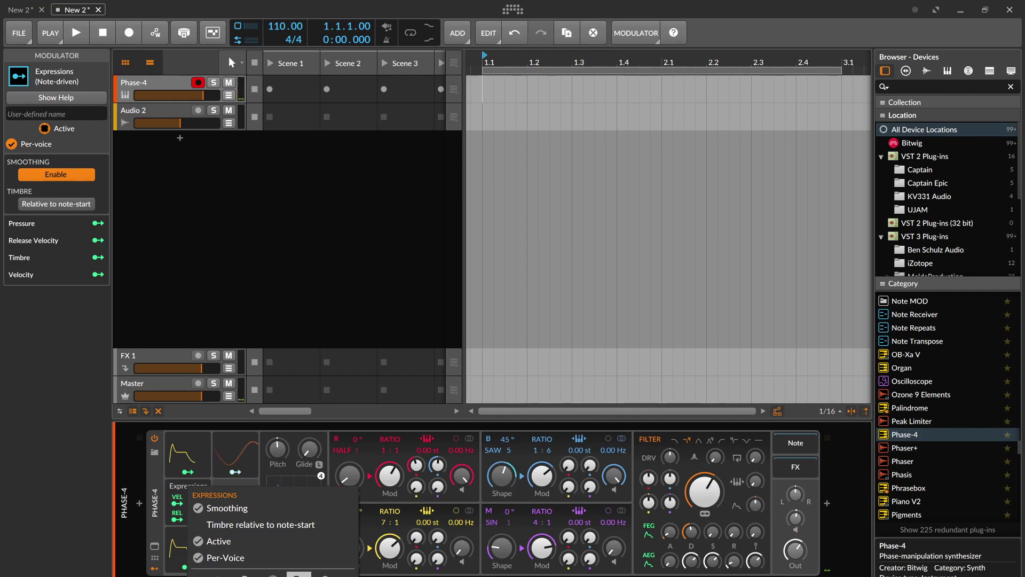
{"action": "left_click", "coordinate": [325, 575]}
Step: Insert a Steps modulator into the empty slot between the two ADSR modulators
{"action": "left_click", "coordinate": [192, 502]}
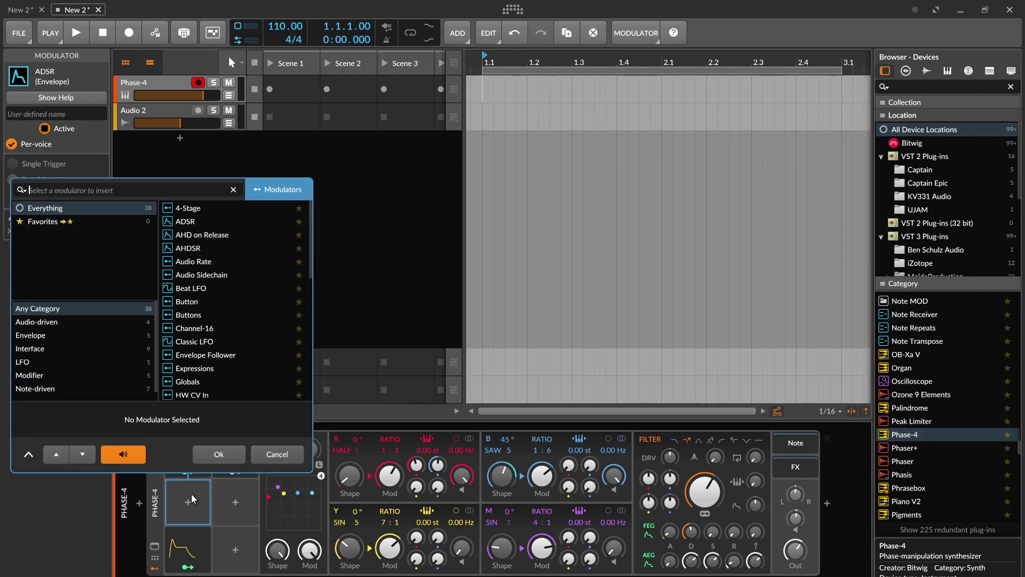
{"action": "type", "text": "m"}
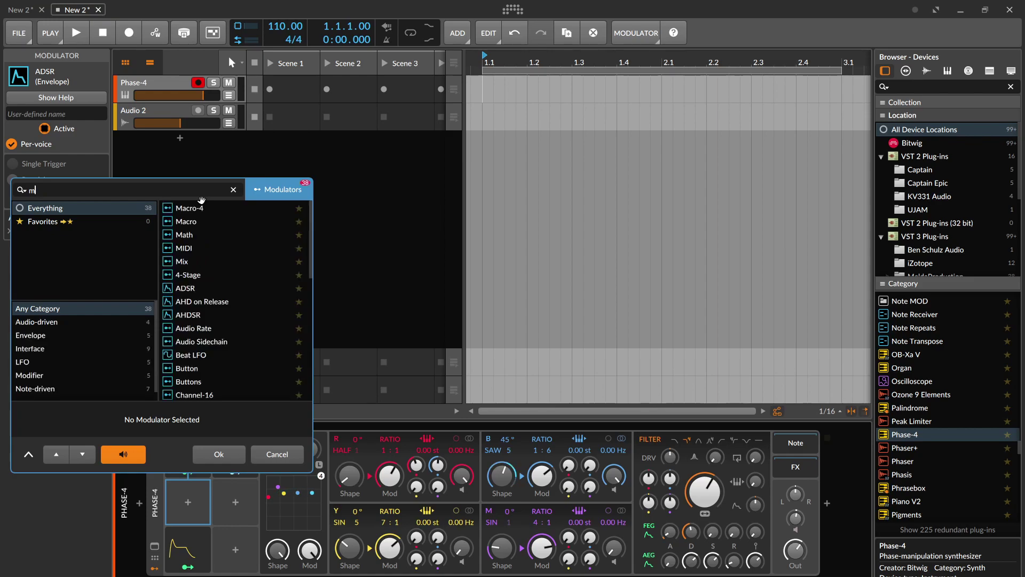
{"action": "type", "text": "wod"}
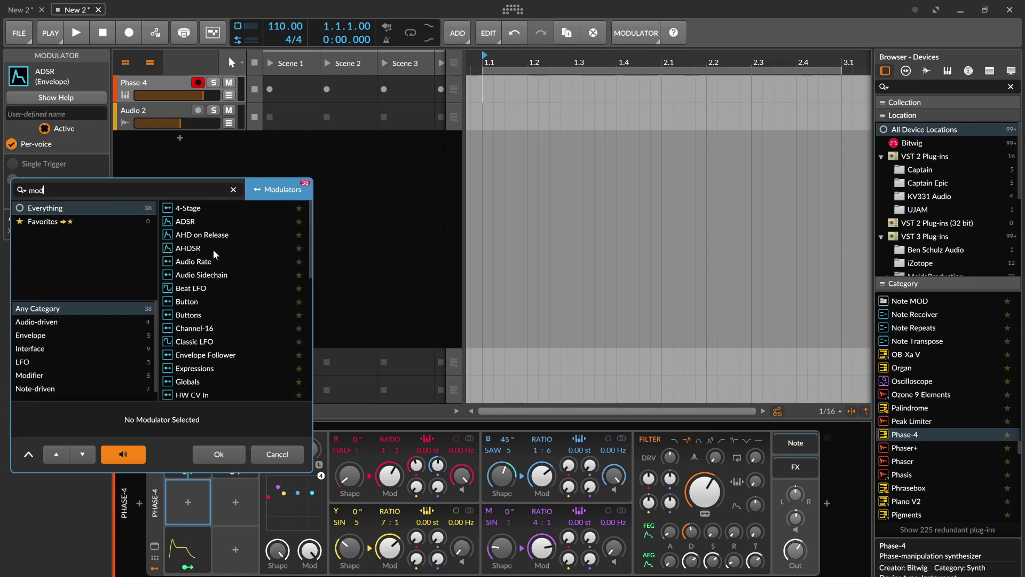
{"action": "scroll", "coordinate": [226, 271], "scroll_direction": "down", "scroll_amount": 8}
{"action": "scroll", "coordinate": [226, 271], "scroll_direction": "up", "scroll_amount": 4}
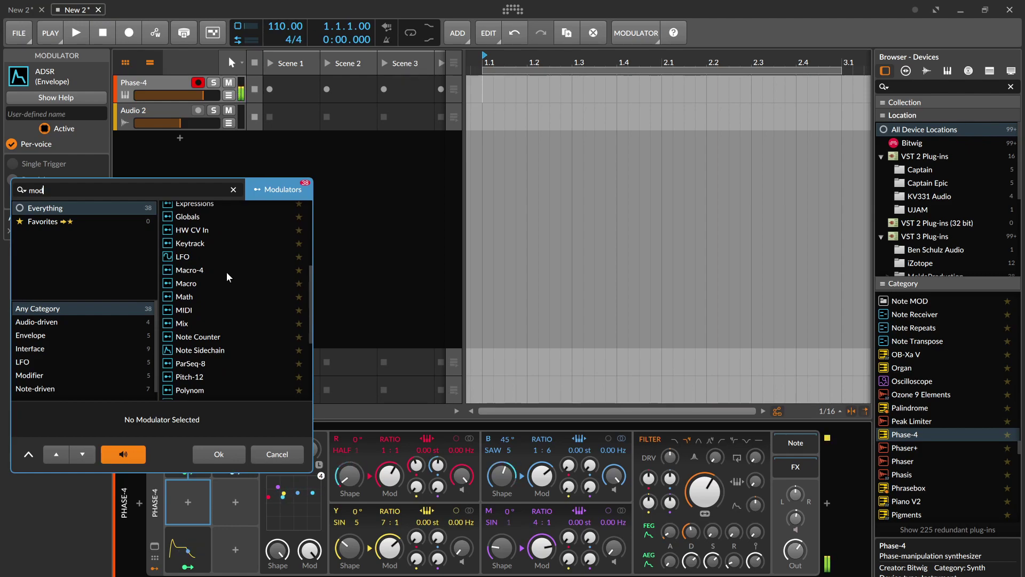
{"action": "scroll", "coordinate": [225, 279], "scroll_direction": "down", "scroll_amount": 4}
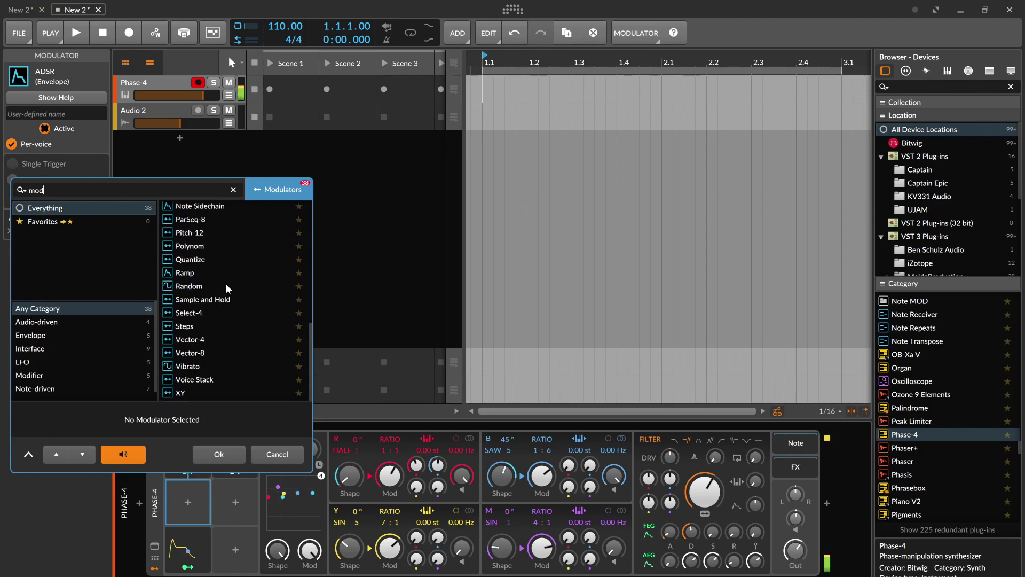
{"action": "scroll", "coordinate": [239, 299], "scroll_direction": "up", "scroll_amount": 5}
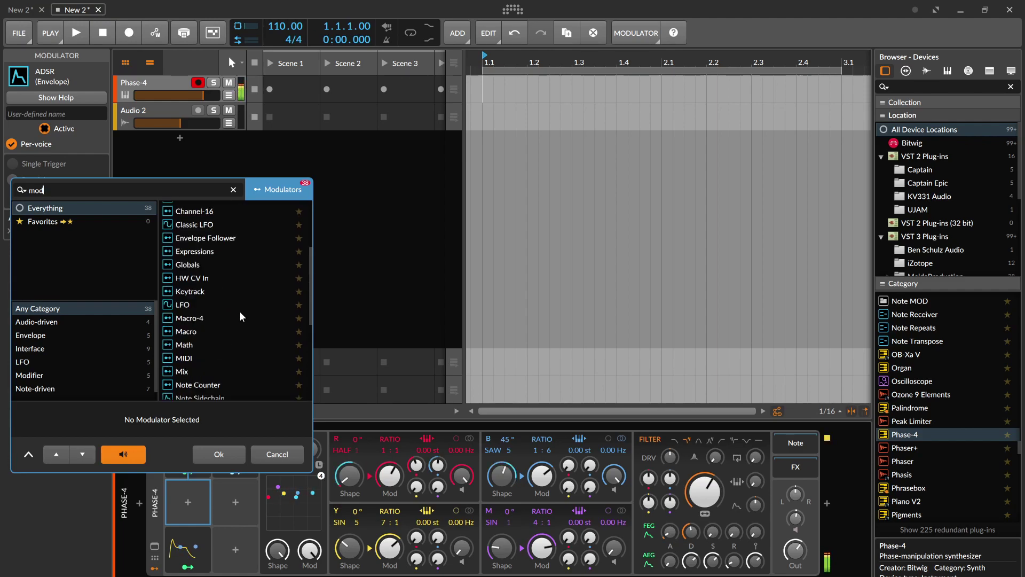
{"action": "scroll", "coordinate": [239, 312], "scroll_direction": "up", "scroll_amount": 3}
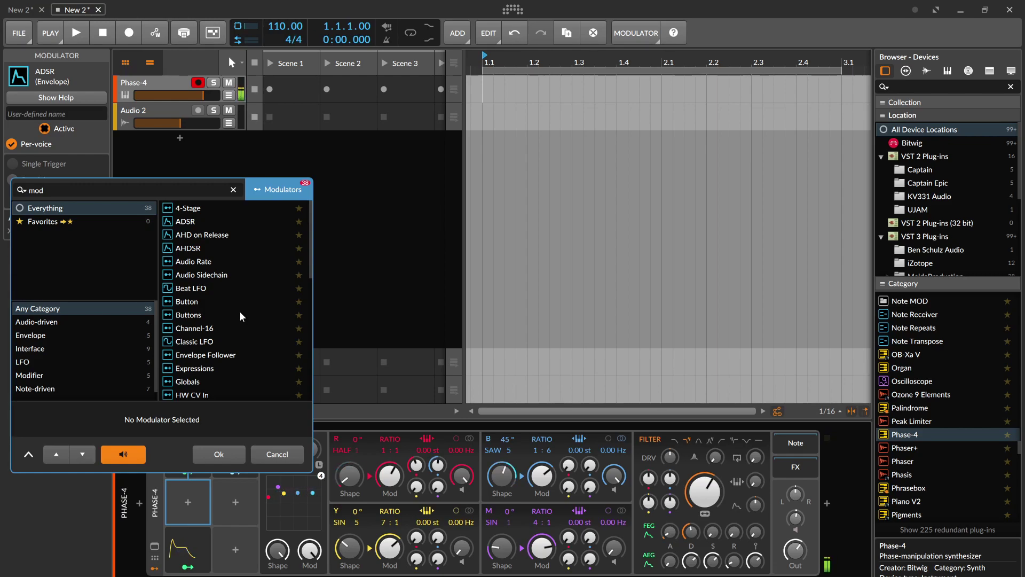
{"action": "scroll", "coordinate": [239, 311], "scroll_direction": "down", "scroll_amount": 7}
{"action": "left_click", "coordinate": [207, 344]}
{"action": "double_click", "coordinate": [207, 347]}
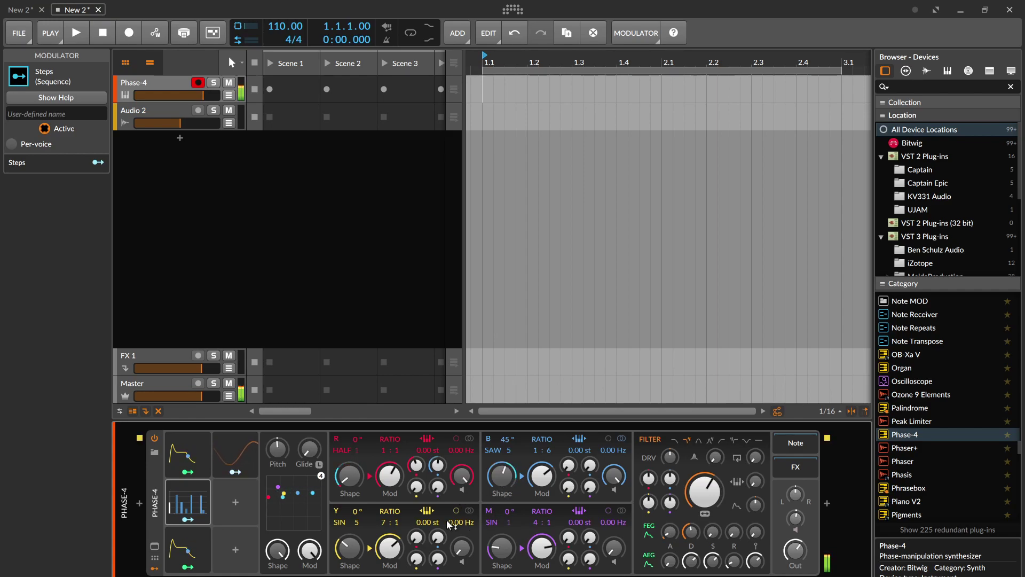
Step: Map the Steps modulator to the filter frequency at -41.5 and raise the filter cutoff slightly
{"action": "left_click", "coordinate": [188, 519]}
{"action": "left_click_drag", "start_coordinate": [704, 490], "coordinate": [705, 511]}
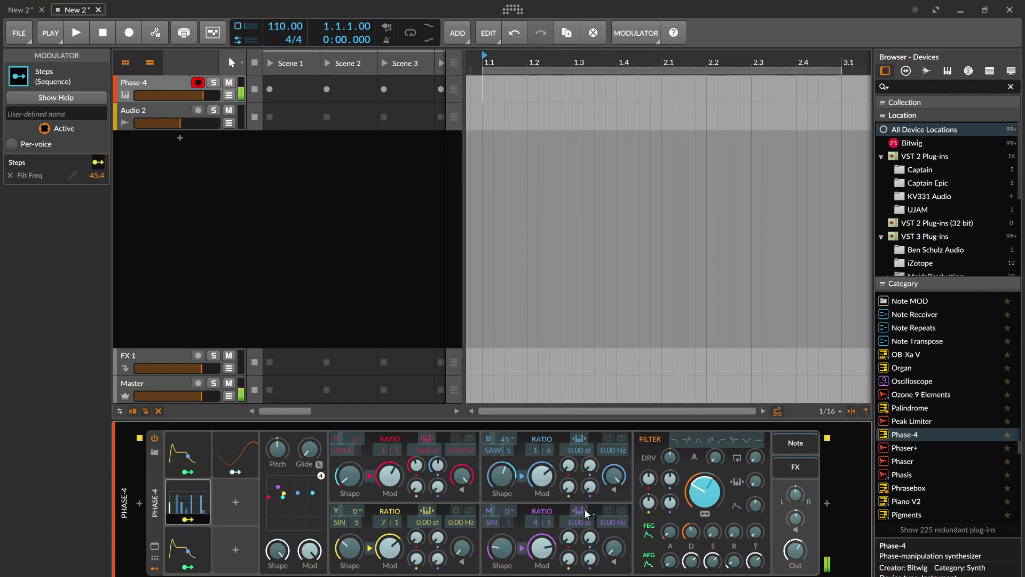
{"action": "left_click_drag", "start_coordinate": [705, 493], "coordinate": [705, 490]}
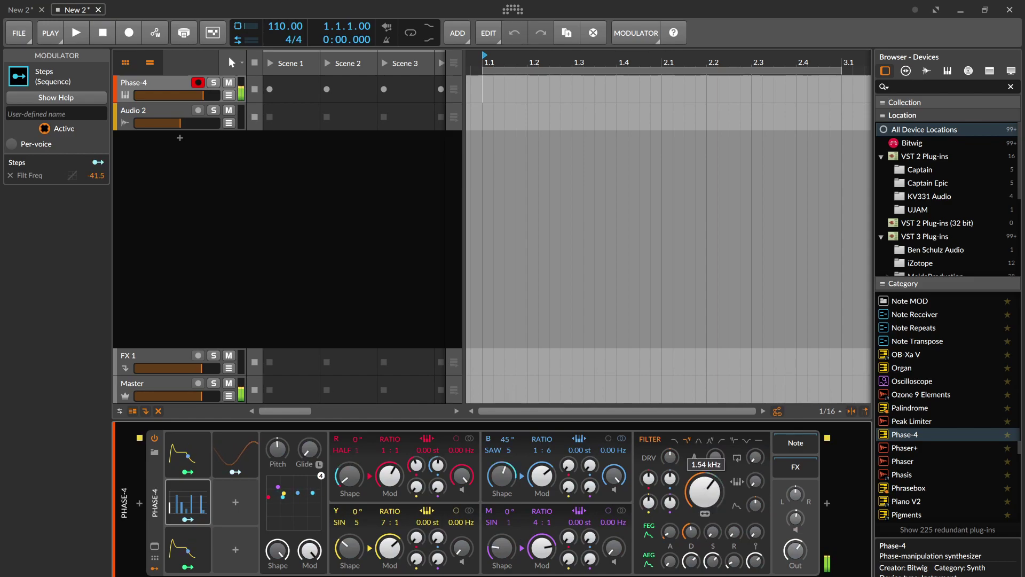
{"action": "left_click_drag", "start_coordinate": [710, 500], "coordinate": [710, 500]}
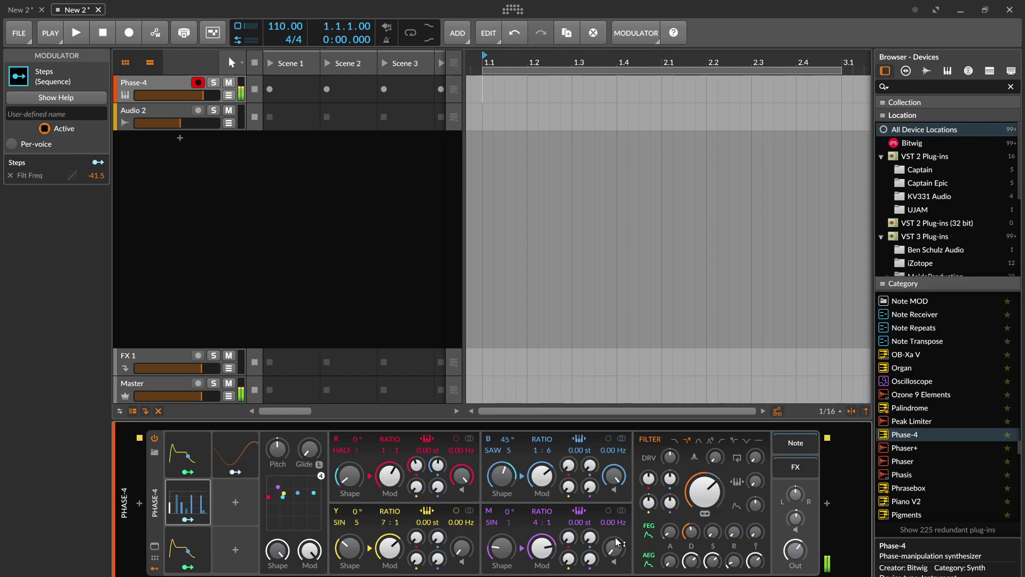
Step: Randomize the Steps modulator's 16-step pattern and set its rate to 2.48
{"action": "left_click", "coordinate": [201, 506]}
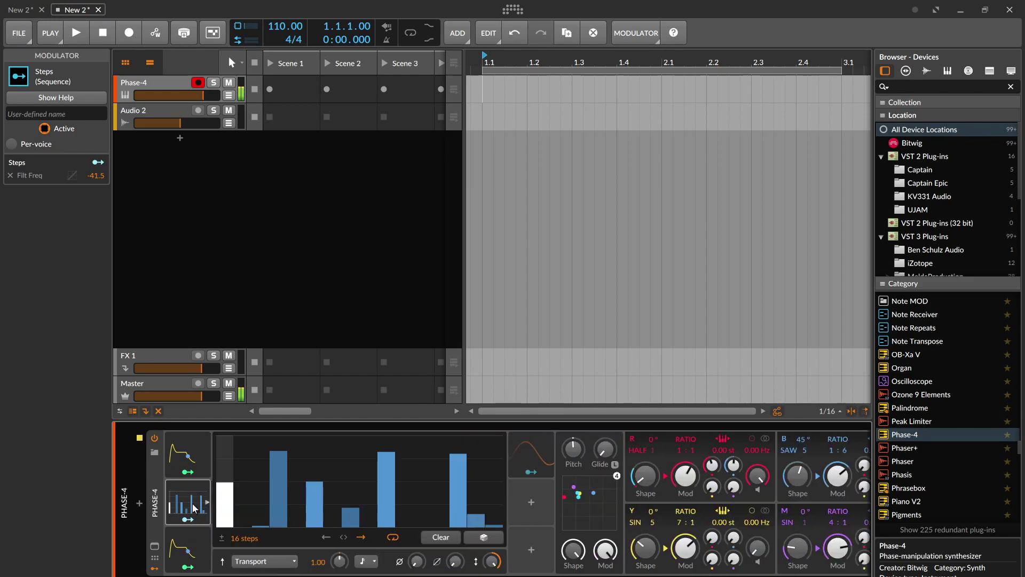
{"action": "left_click", "coordinate": [486, 544]}
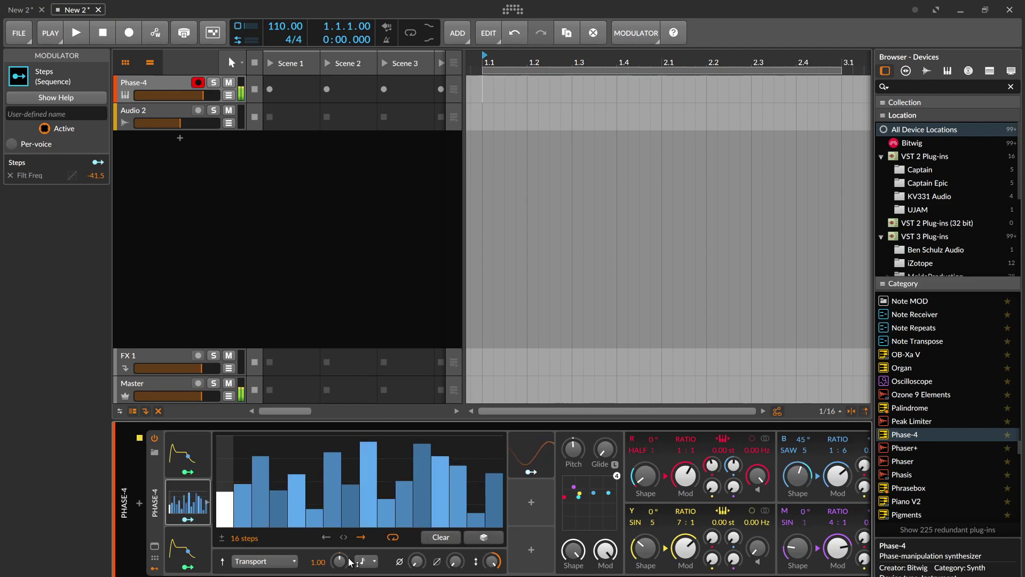
{"action": "left_click_drag", "start_coordinate": [346, 564], "coordinate": [346, 557]}
Step: Run and stop the transport to audition the step pattern, and check the modulator's filter mapping
{"action": "left_click", "coordinate": [75, 36]}
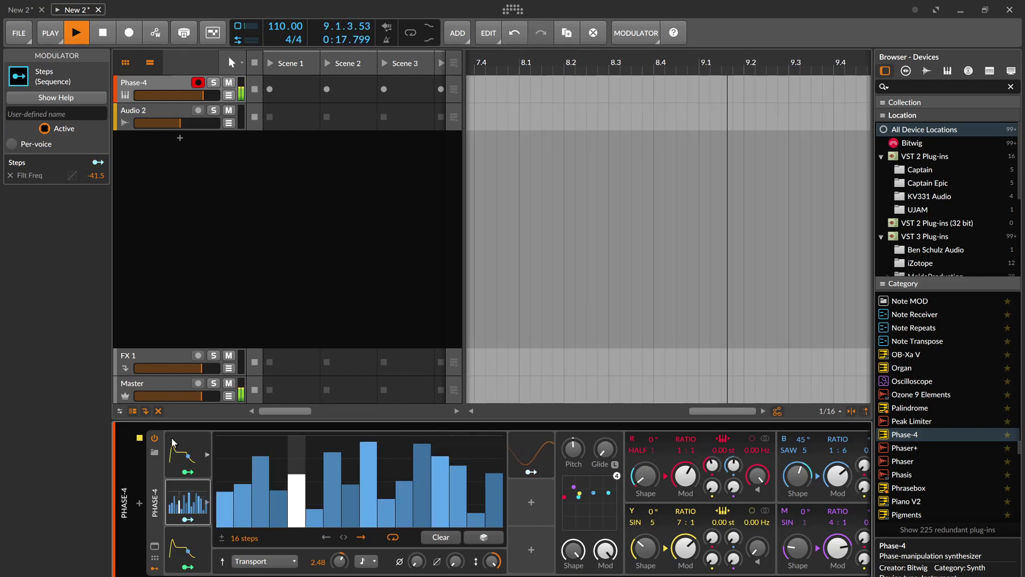
{"action": "left_click", "coordinate": [76, 36]}
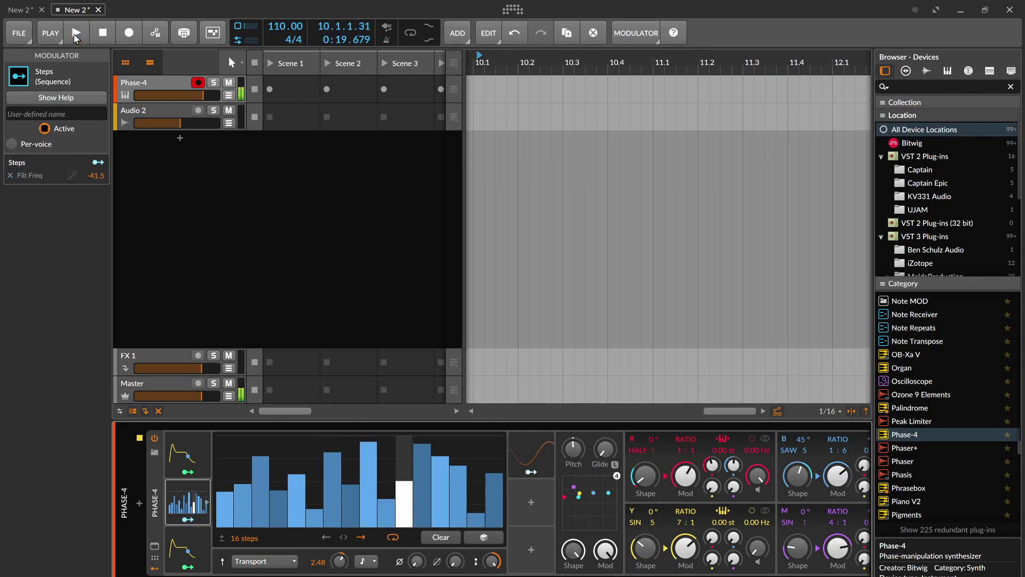
{"action": "left_click", "coordinate": [187, 519]}
{"action": "left_click", "coordinate": [186, 500]}
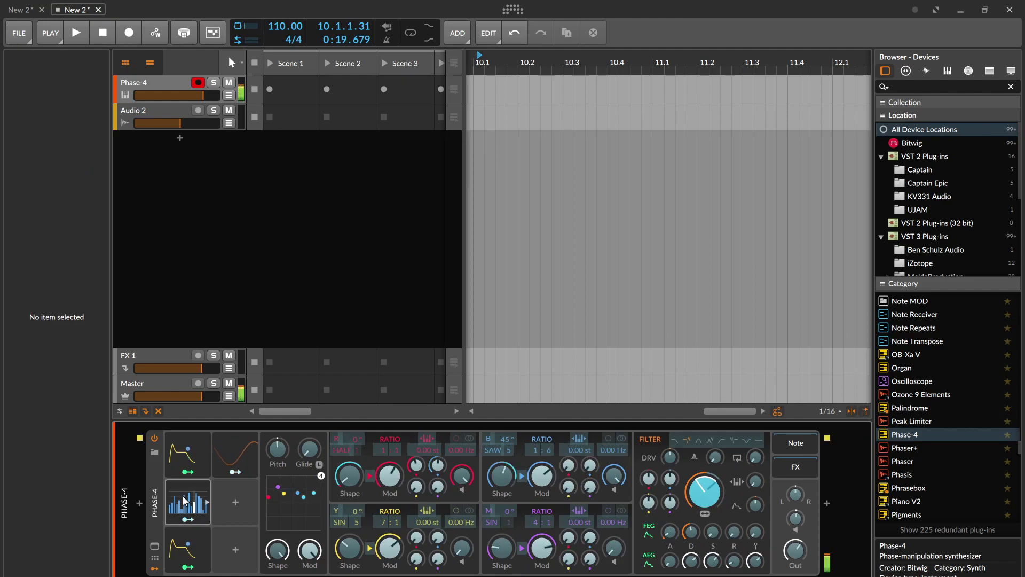
{"action": "left_click", "coordinate": [187, 519]}
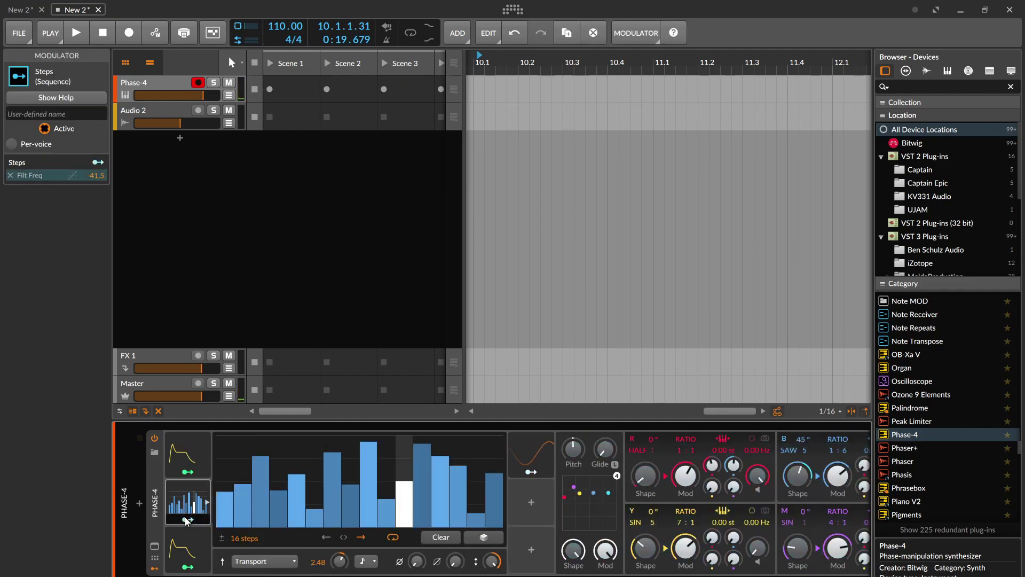
Step: Start playback, randomize the step pattern again, and redraw it with the last four steps high and the first half low
{"action": "key", "text": "space"}
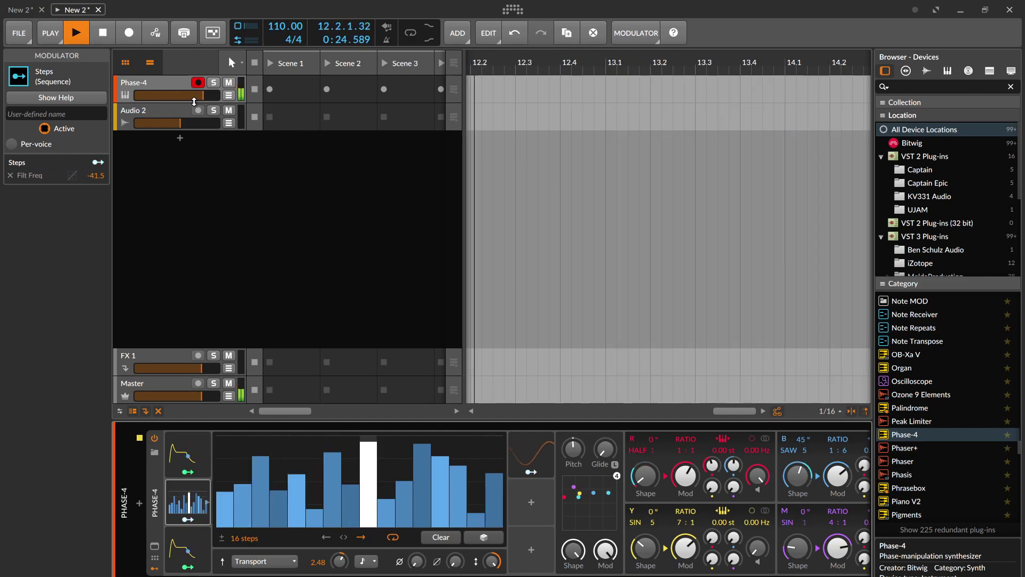
{"action": "left_click", "coordinate": [494, 537]}
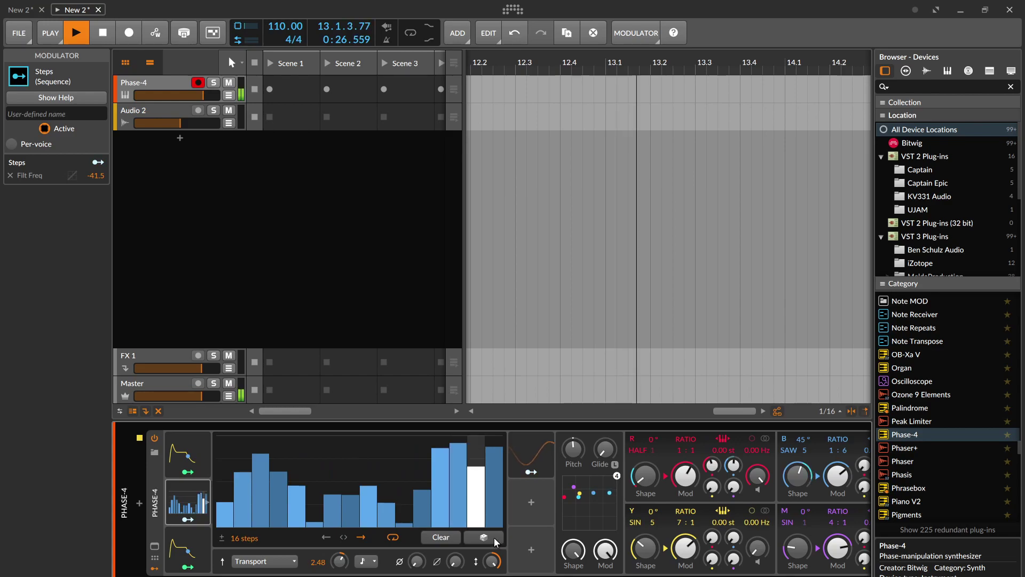
{"action": "left_click_drag", "start_coordinate": [440, 457], "coordinate": [489, 450]}
{"action": "mouse_move", "coordinate": [350, 500]}
{"action": "left_mouse_down"}
{"action": "mouse_move", "coordinate": [323, 521]}
{"action": "mouse_move", "coordinate": [242, 523]}
{"action": "left_mouse_up"}
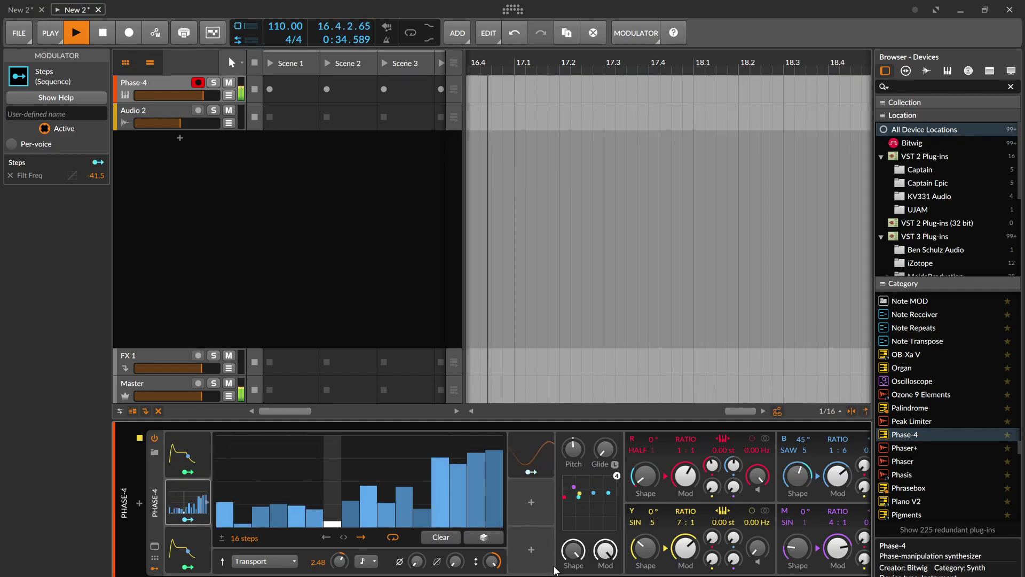
Step: Insert the ValhallaSupermassive effect after Phase-4, close its window, and raise the Phase-4 track's volume
{"action": "left_click_drag", "start_coordinate": [534, 575], "coordinate": [662, 575]}
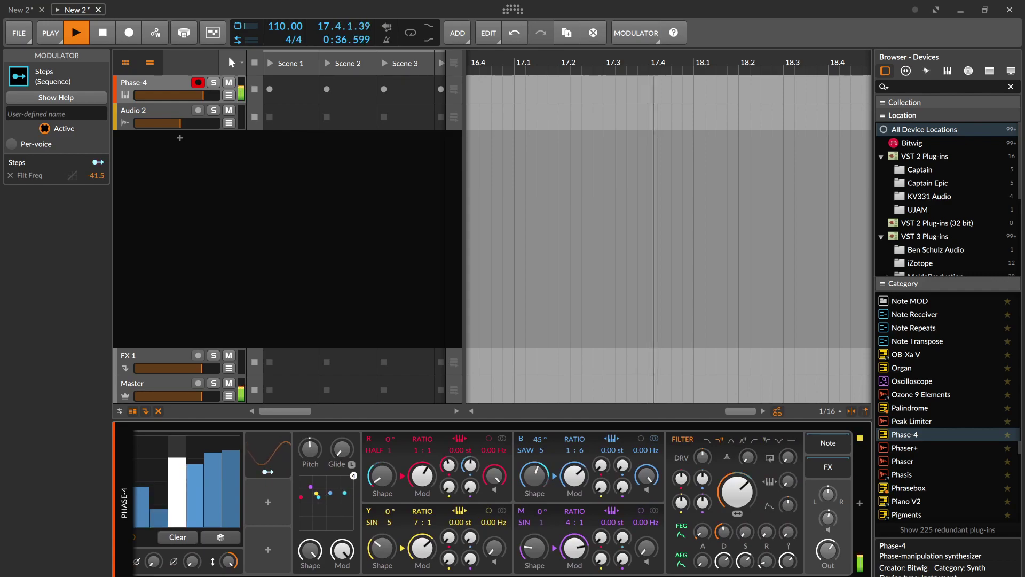
{"action": "left_click", "coordinate": [860, 504]}
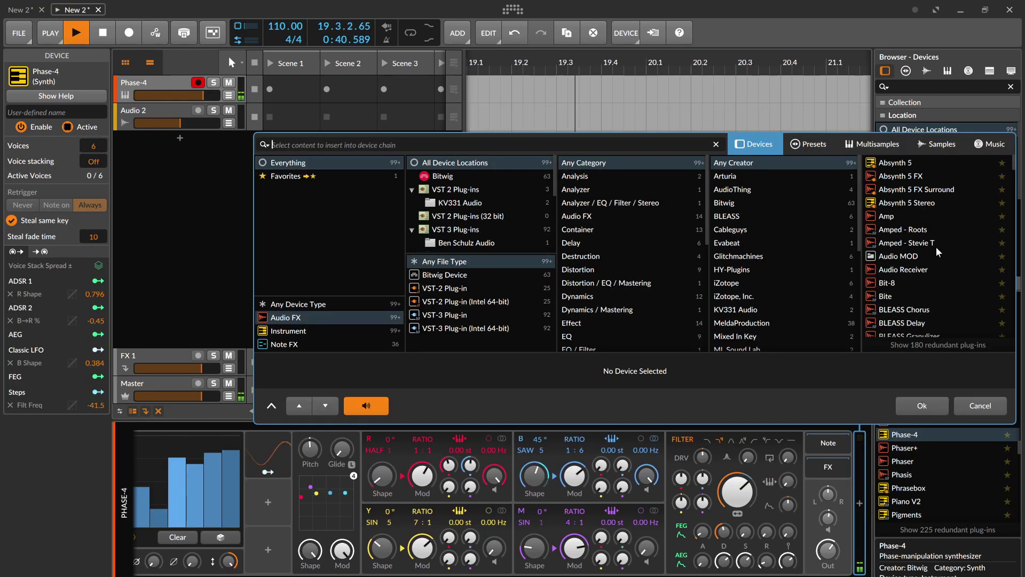
{"action": "scroll", "coordinate": [936, 246], "scroll_direction": "down", "scroll_amount": 10}
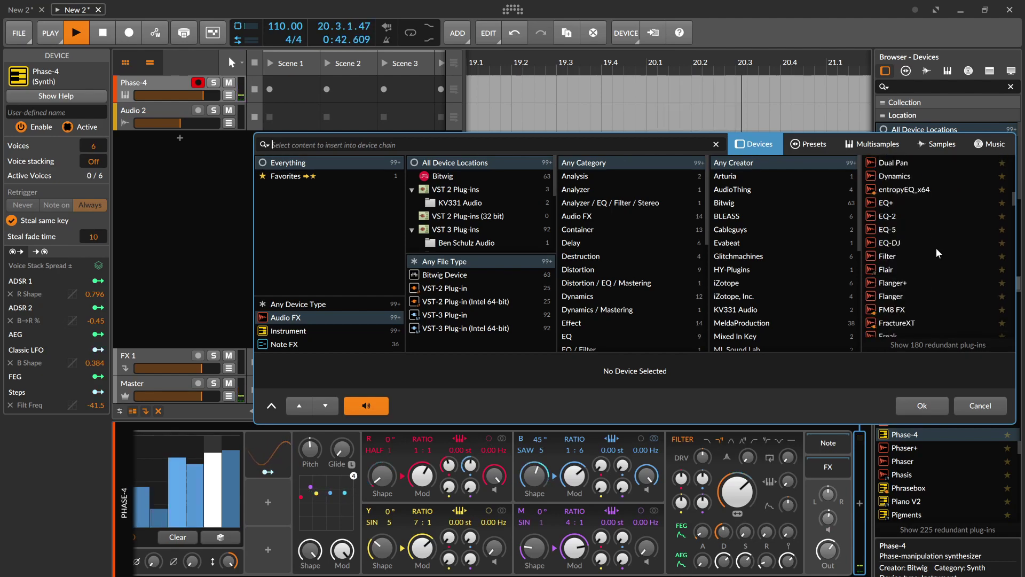
{"action": "scroll", "coordinate": [937, 248], "scroll_direction": "down", "scroll_amount": 2}
{"action": "scroll", "coordinate": [937, 248], "scroll_direction": "down", "scroll_amount": 2}
{"action": "scroll", "coordinate": [937, 248], "scroll_direction": "up", "scroll_amount": 2}
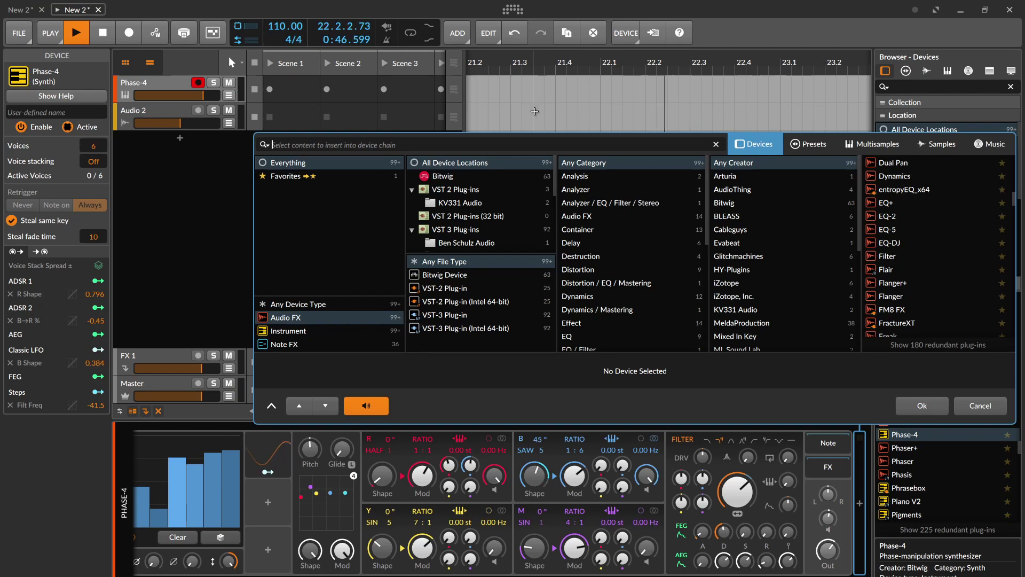
{"action": "type", "text": "su"}
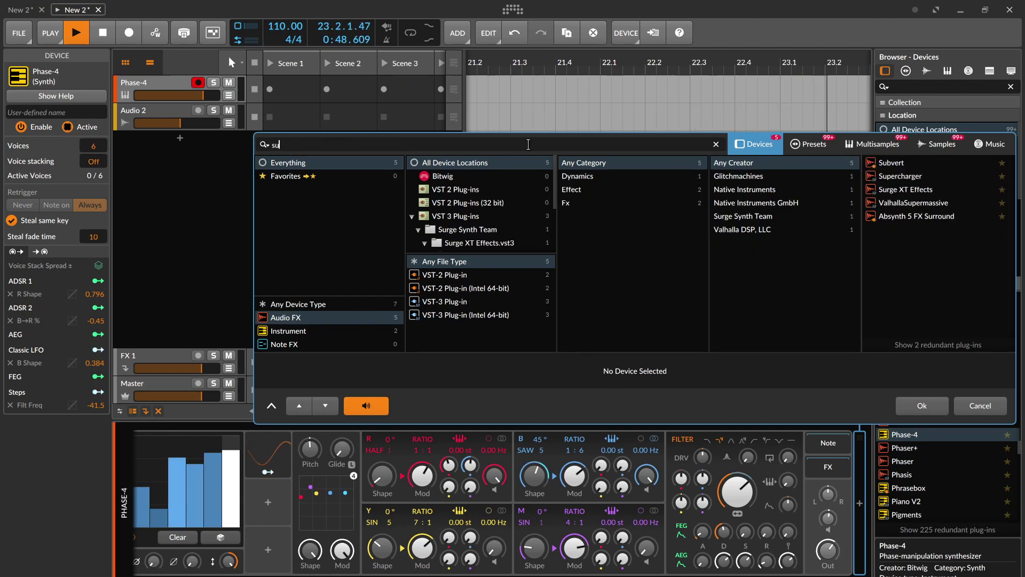
{"action": "double_click", "coordinate": [914, 203]}
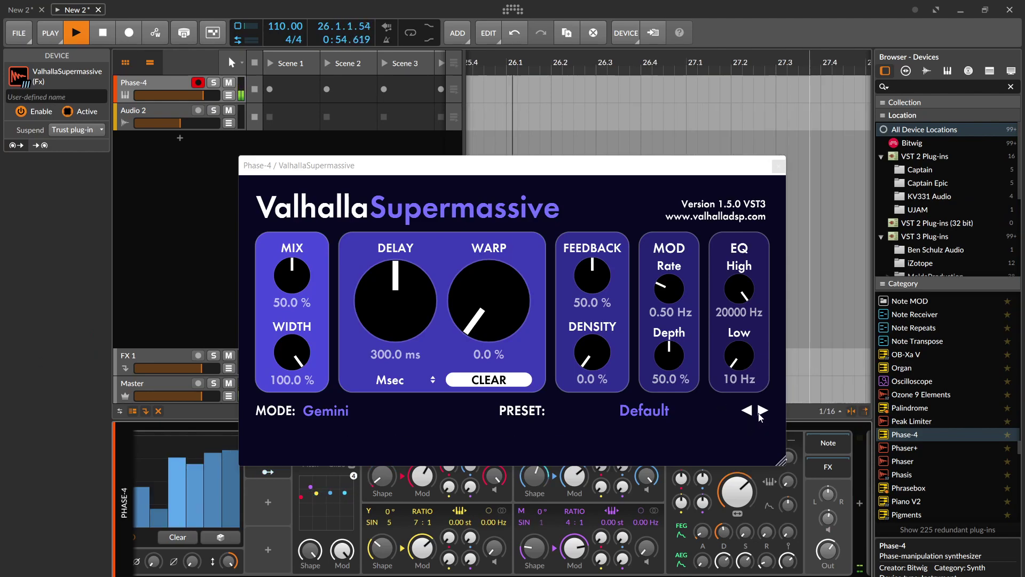
{"action": "left_click", "coordinate": [779, 166]}
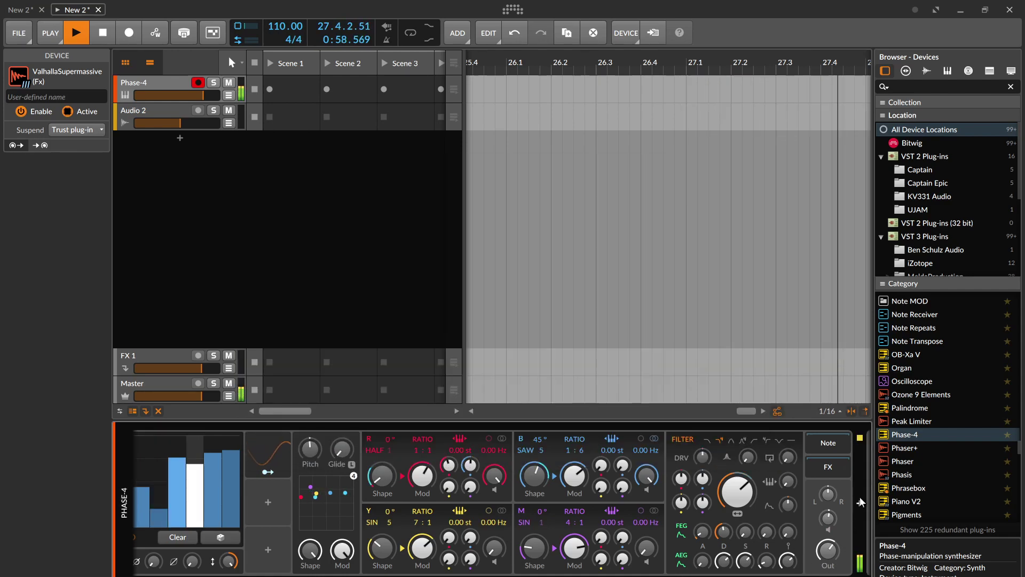
{"action": "left_click", "coordinate": [134, 83]}
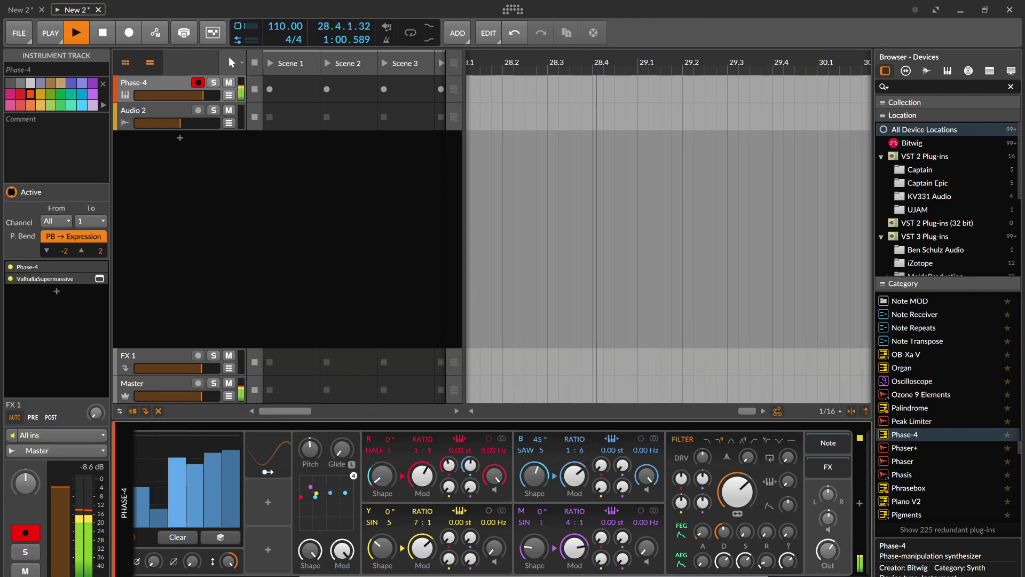
Step: Add a Convolution reverb after ValhallaSupermassive and shorten its impulse end to 2.194 s
{"action": "scroll", "coordinate": [502, 503], "scroll_direction": "right", "scroll_amount": 3}
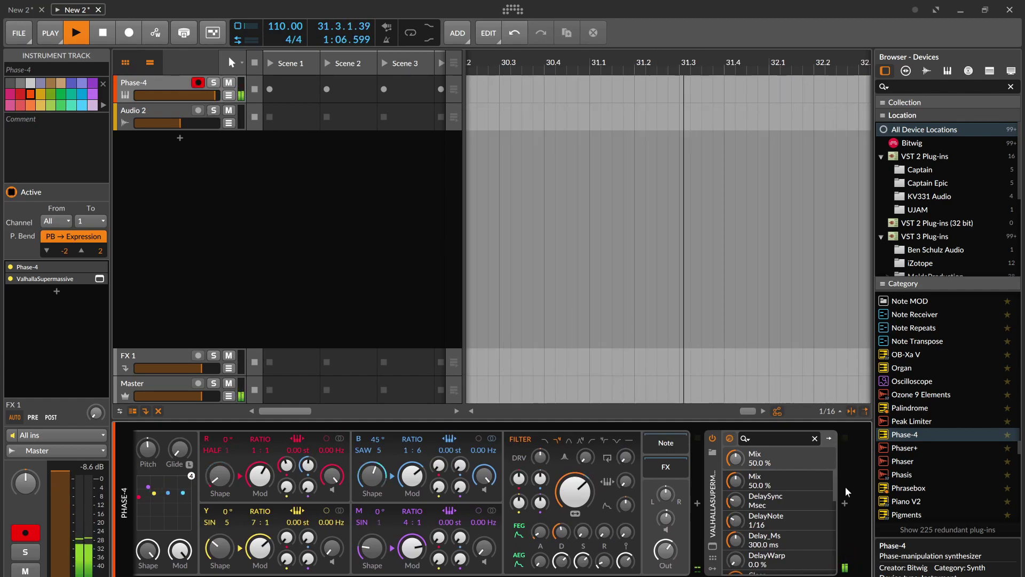
{"action": "left_click", "coordinate": [844, 503]}
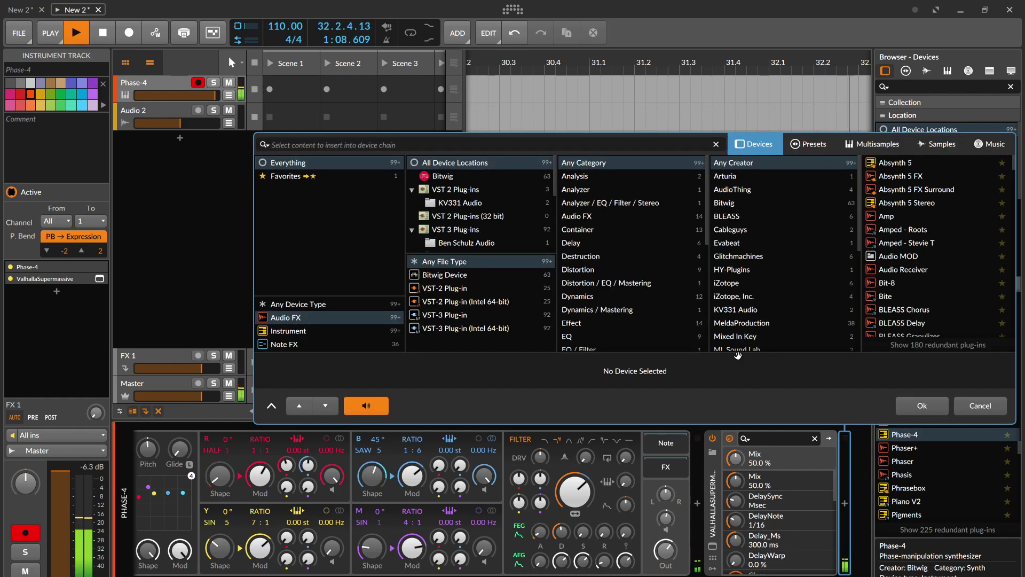
{"action": "type", "text": "con"}
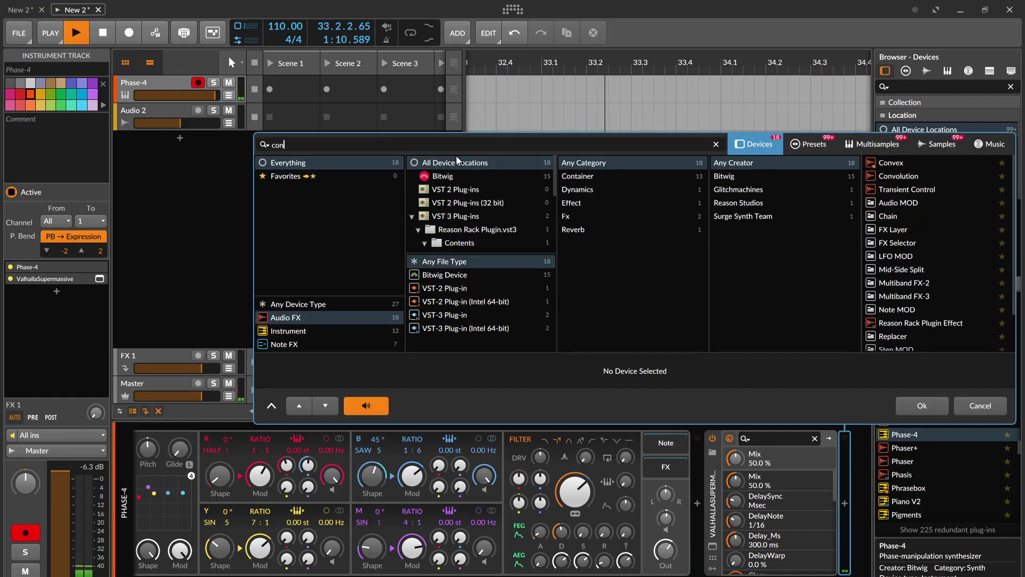
{"action": "double_click", "coordinate": [909, 176]}
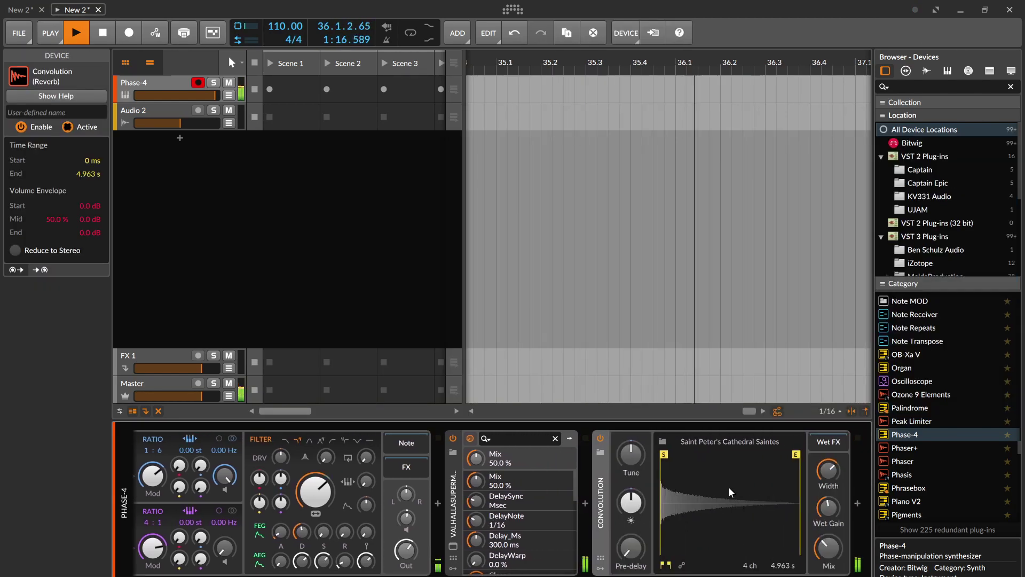
{"action": "left_click_drag", "start_coordinate": [796, 458], "coordinate": [715, 471]}
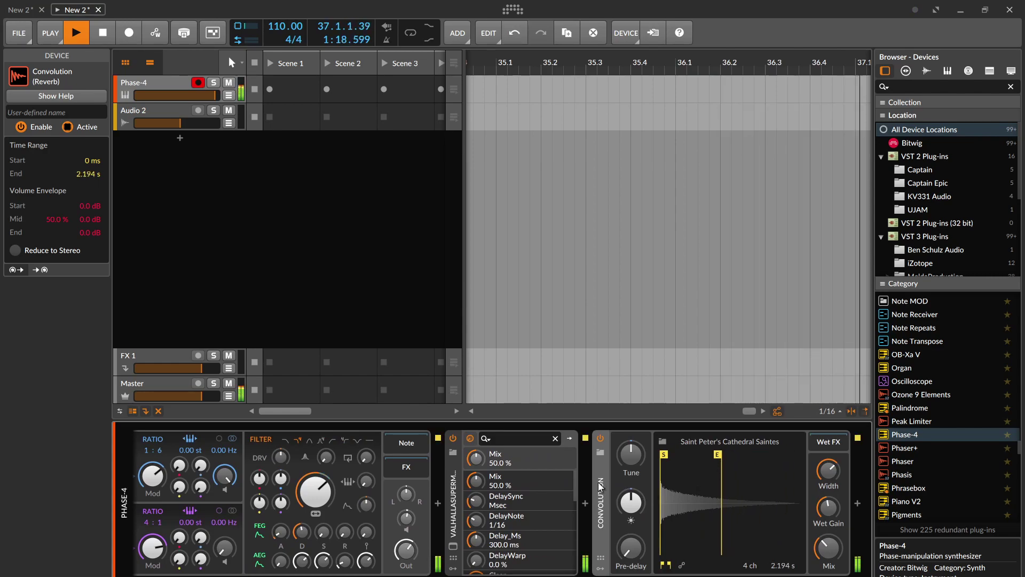
Step: Move Convolution between Phase-4 and ValhallaSupermassive, and raise its Tune to shorten the impulse to 2.000 s
{"action": "left_click_drag", "start_coordinate": [602, 485], "coordinate": [467, 486]}
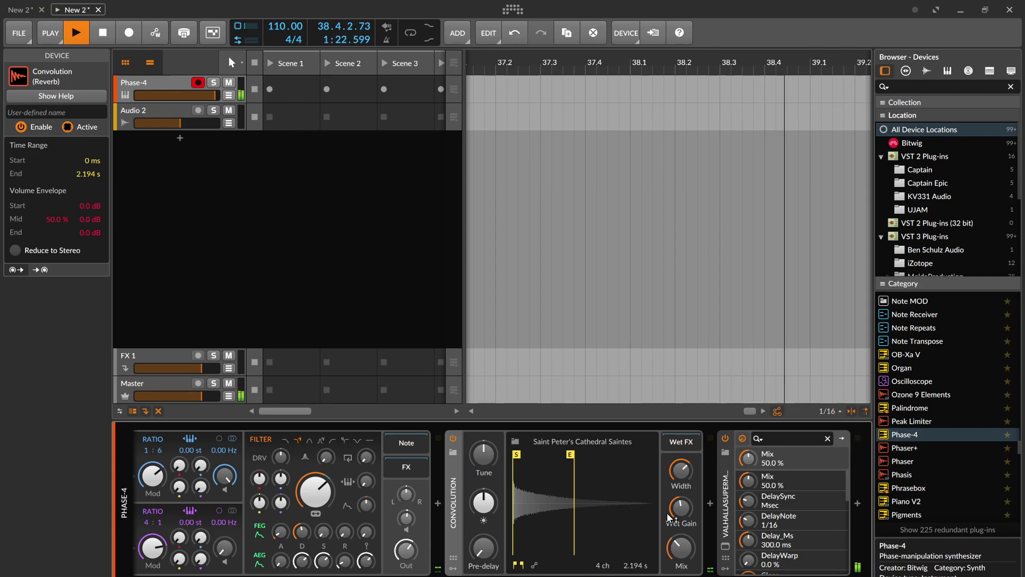
{"action": "left_click_drag", "start_coordinate": [486, 455], "coordinate": [486, 446]}
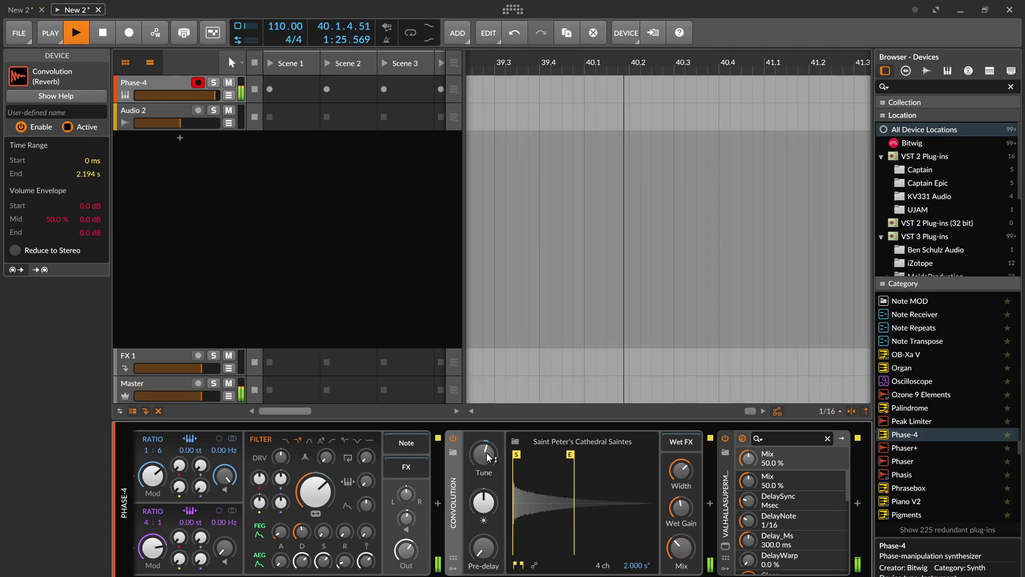
Step: Audition the Buzz Saw 02, Big Wash Longer, Big Wash Shorter and Atonal Mover 04 impulses in Convolution, and cancel the replacement
{"action": "double_click", "coordinate": [604, 521]}
{"action": "left_click", "coordinate": [581, 244]}
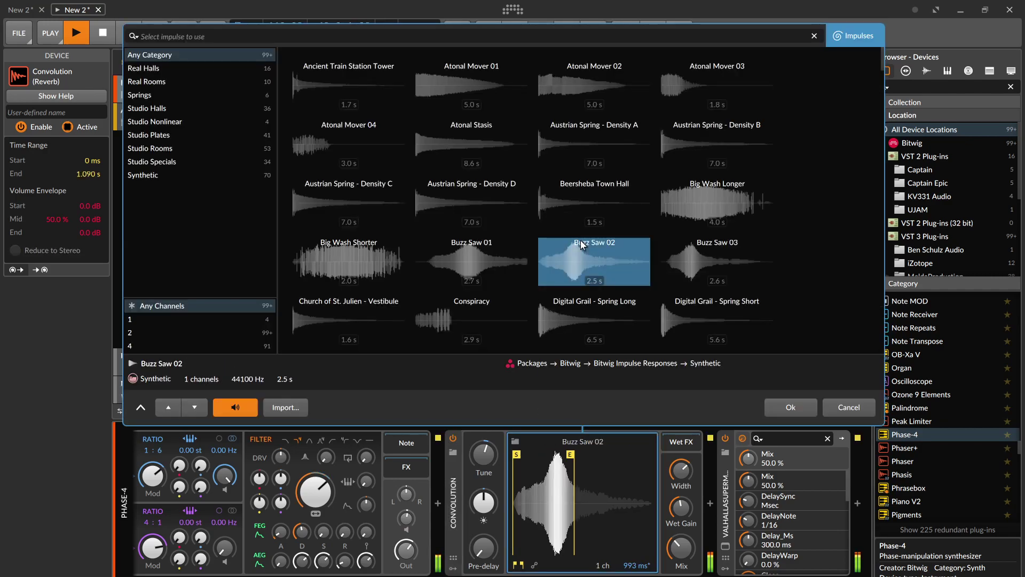
{"action": "left_click", "coordinate": [721, 199]}
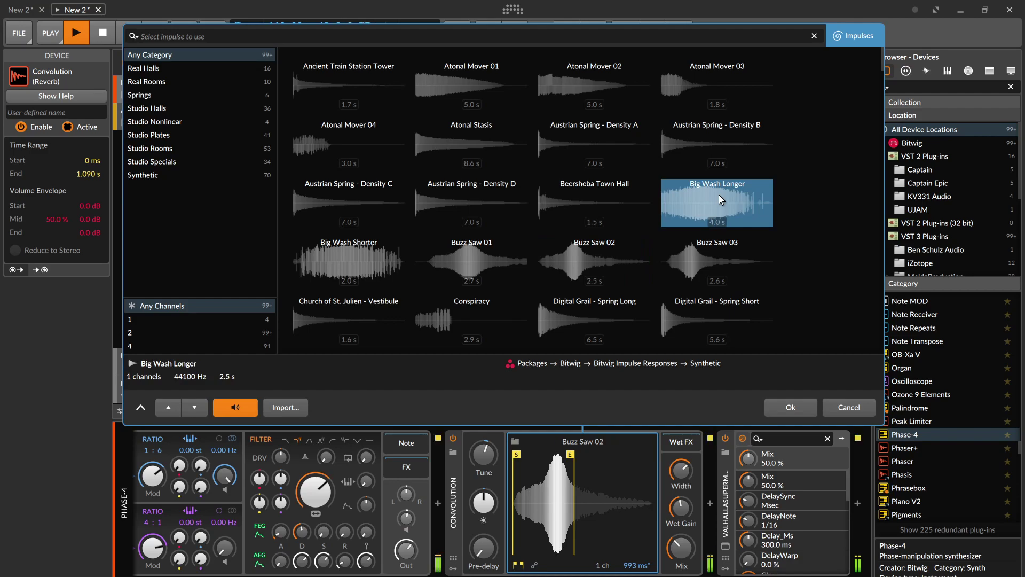
{"action": "left_click", "coordinate": [351, 271]}
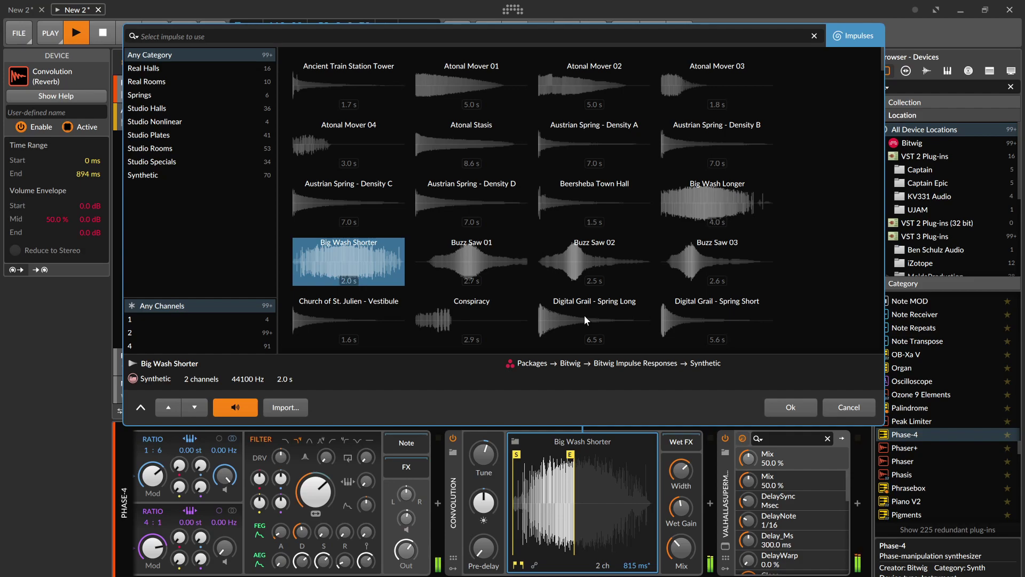
{"action": "left_click", "coordinate": [332, 124]}
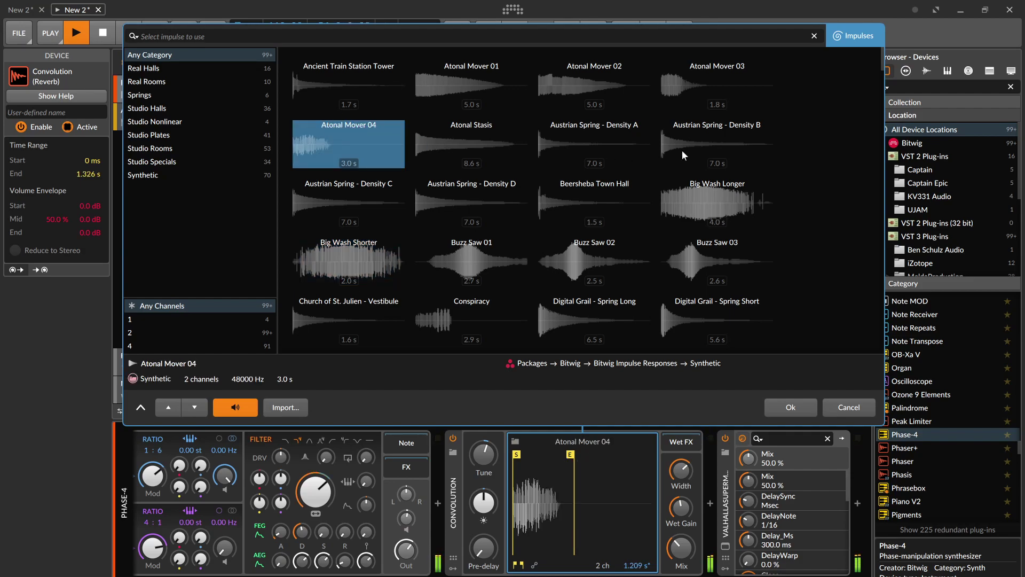
{"action": "left_click", "coordinate": [840, 407]}
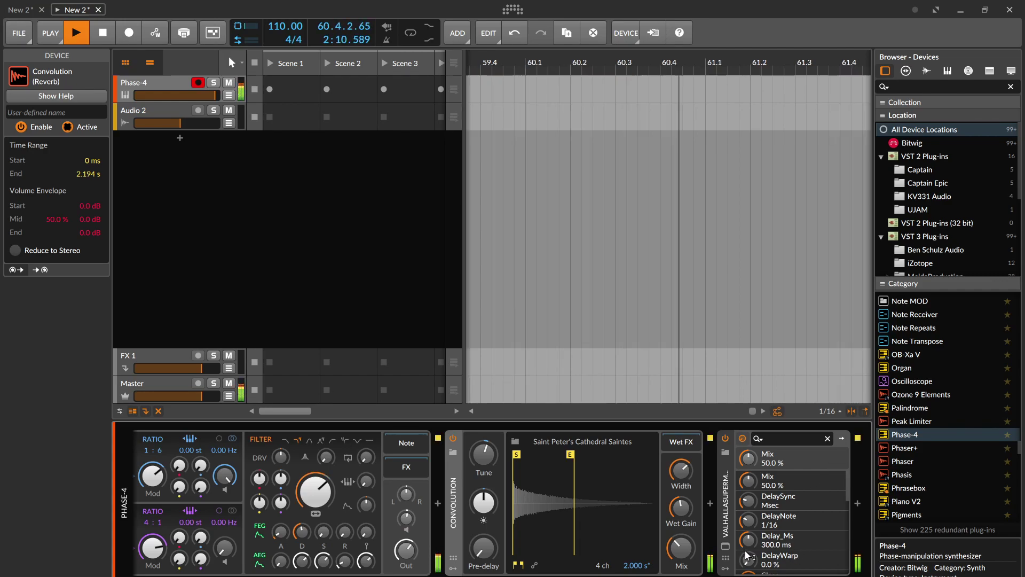
Step: Find Chorus+ in the device list and insert it between Phase-4 and Convolution
{"action": "scroll", "coordinate": [641, 561], "scroll_direction": "up", "scroll_amount": 10}
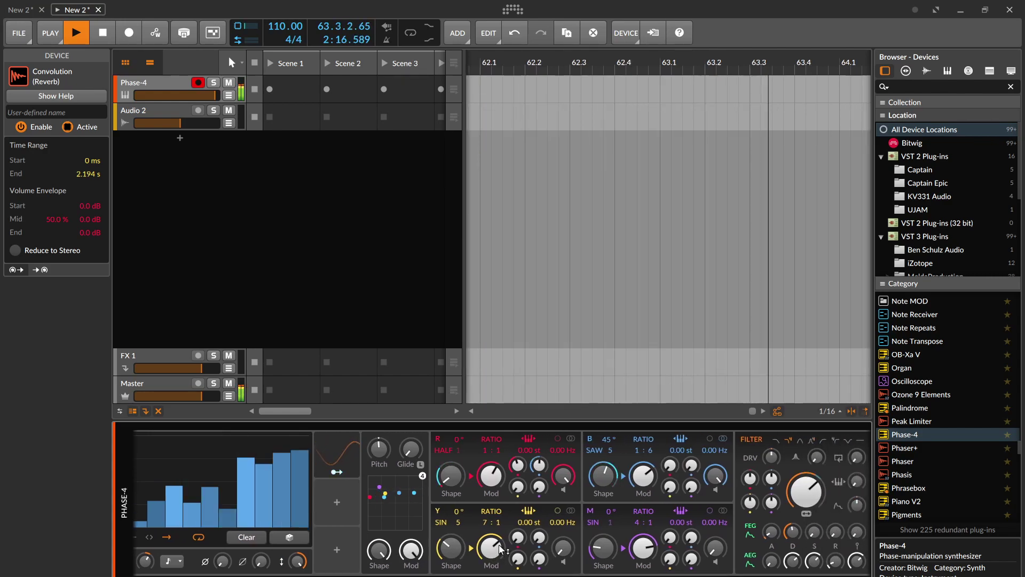
{"action": "scroll", "coordinate": [924, 433], "scroll_direction": "down", "scroll_amount": 3}
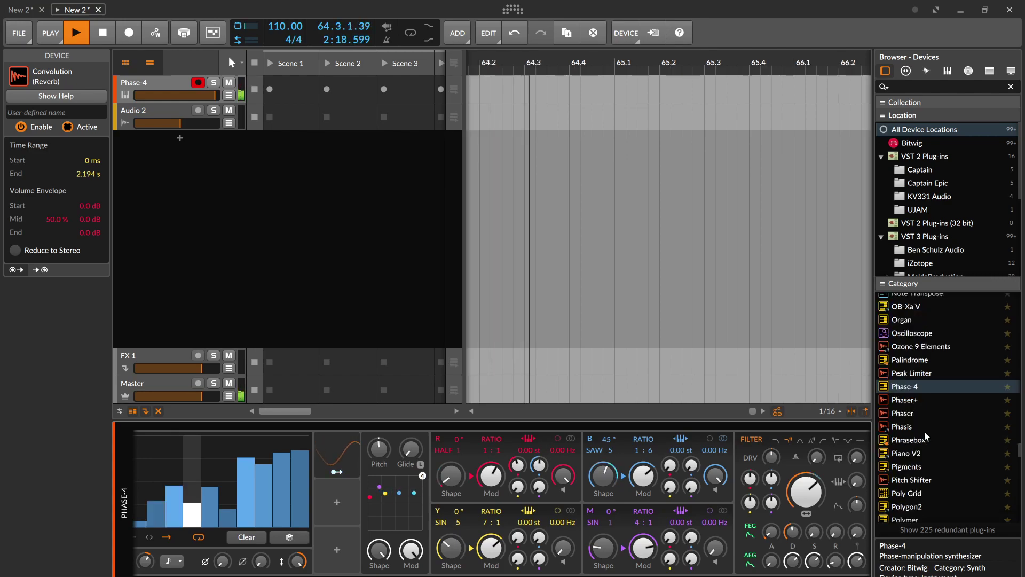
{"action": "scroll", "coordinate": [924, 431], "scroll_direction": "down", "scroll_amount": 12}
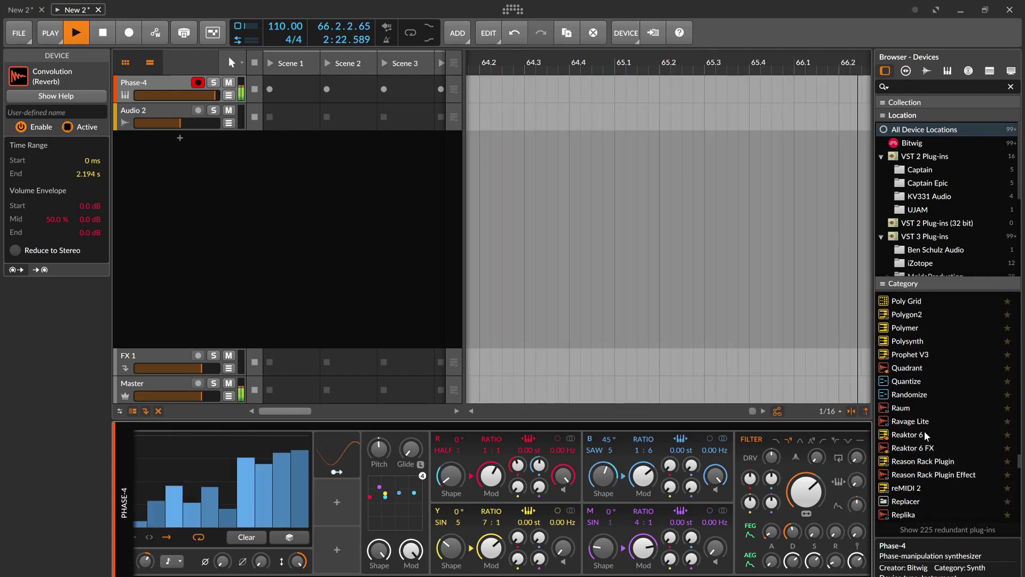
{"action": "scroll", "coordinate": [916, 422], "scroll_direction": "down", "scroll_amount": 12}
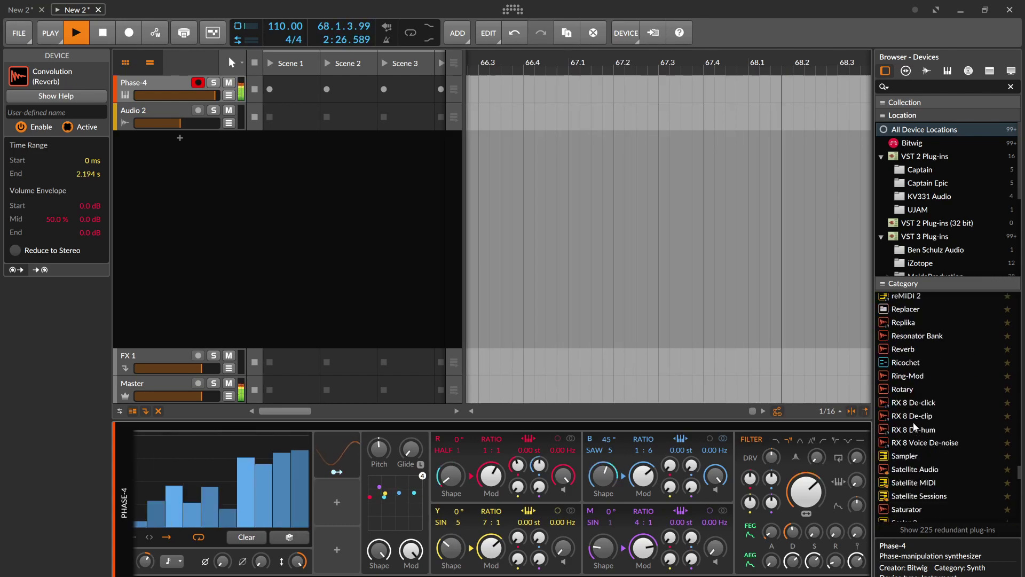
{"action": "scroll", "coordinate": [914, 422], "scroll_direction": "down", "scroll_amount": 12}
{"action": "scroll", "coordinate": [913, 421], "scroll_direction": "down", "scroll_amount": 10}
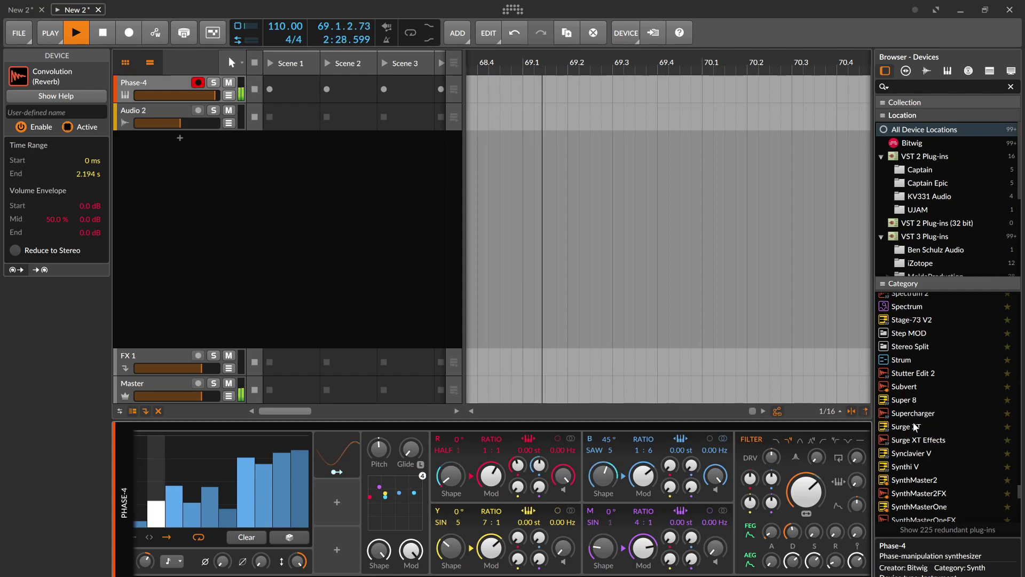
{"action": "scroll", "coordinate": [843, 547], "scroll_direction": "right", "scroll_amount": 6}
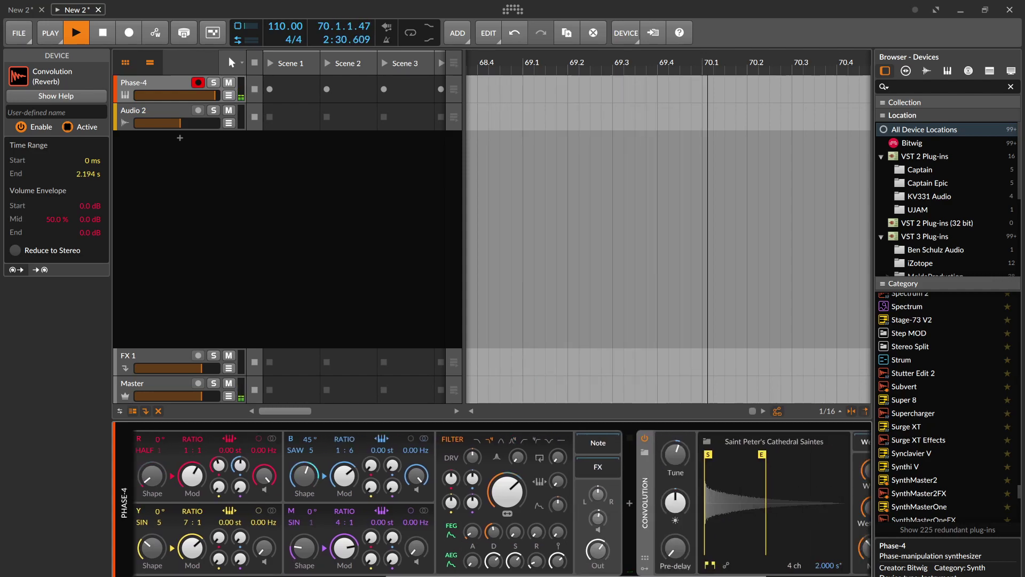
{"action": "scroll", "coordinate": [906, 474], "scroll_direction": "up", "scroll_amount": 20}
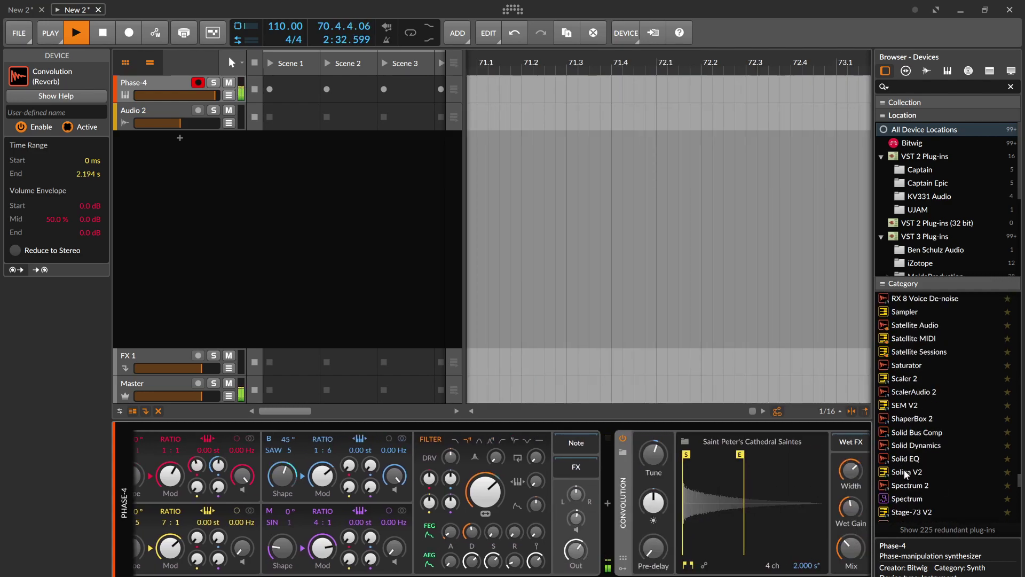
{"action": "scroll", "coordinate": [906, 474], "scroll_direction": "up", "scroll_amount": 20}
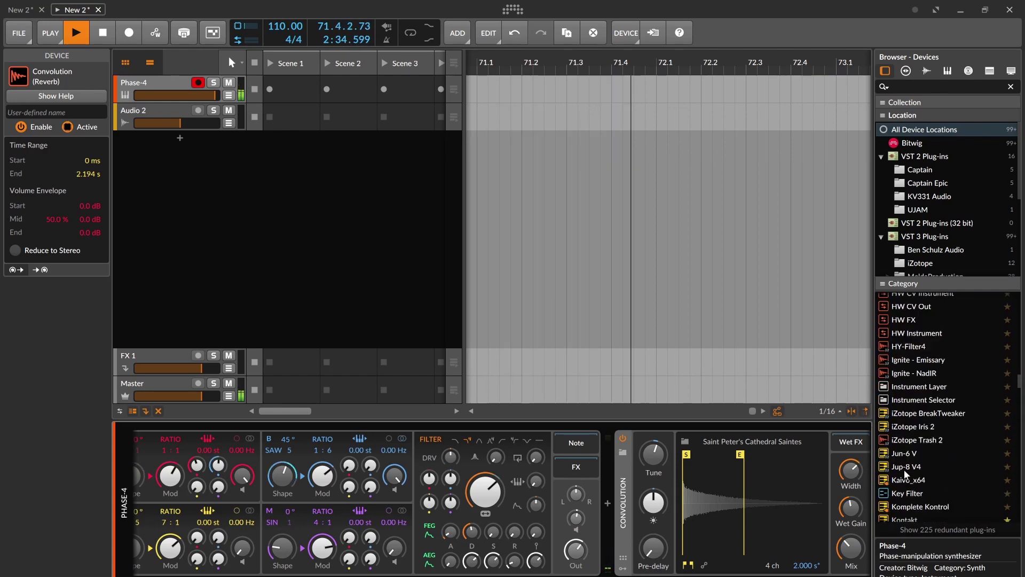
{"action": "scroll", "coordinate": [915, 451], "scroll_direction": "up", "scroll_amount": 20}
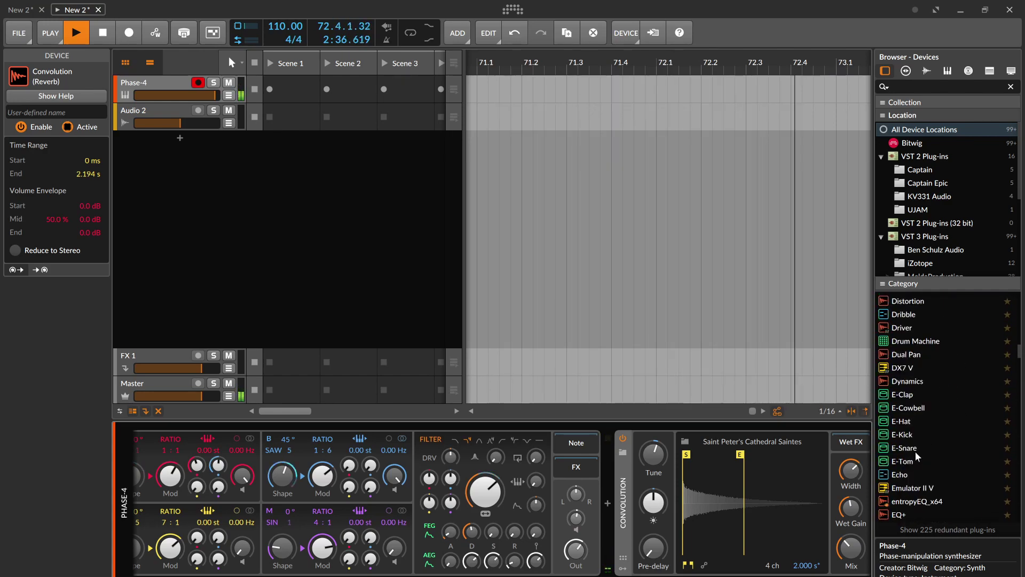
{"action": "scroll", "coordinate": [915, 454], "scroll_direction": "down", "scroll_amount": 2}
{"action": "left_click_drag", "start_coordinate": [902, 410], "coordinate": [601, 454]}
{"action": "scroll", "coordinate": [623, 480], "scroll_direction": "right", "scroll_amount": 3}
Step: Raise the Speed and Mix of Chorus+ and switch it to the DD mode
{"action": "left_click_drag", "start_coordinate": [555, 514], "coordinate": [555, 484]}
{"action": "left_click_drag", "start_coordinate": [579, 555], "coordinate": [562, 534]}
{"action": "left_click", "coordinate": [565, 444]}
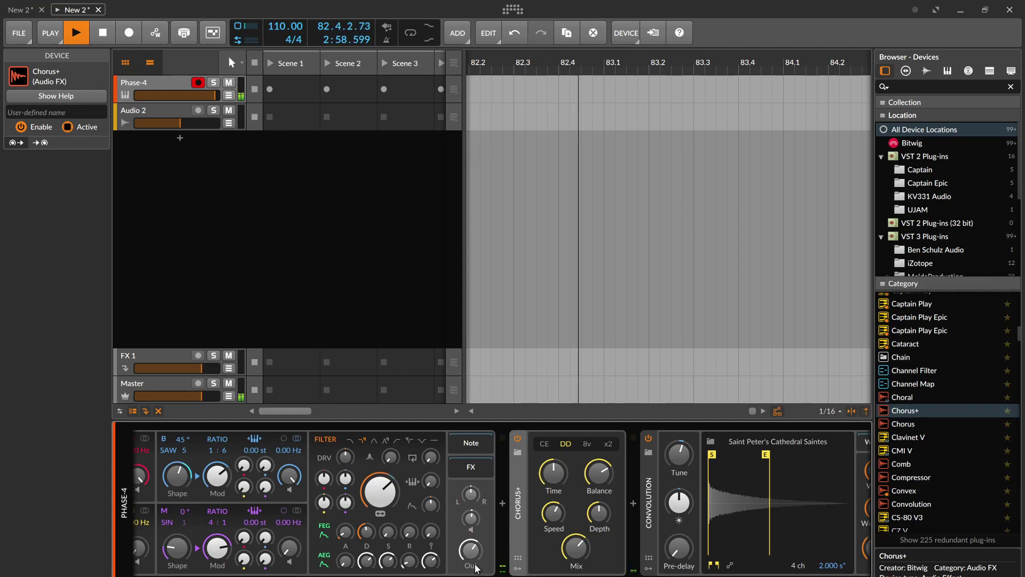
Step: Set Phase-4's R oscillator to the SAW algorithm with a 2:1 ratio, and the B oscillator's ratio to 6:6
{"action": "scroll", "coordinate": [348, 567], "scroll_direction": "left", "scroll_amount": 5}
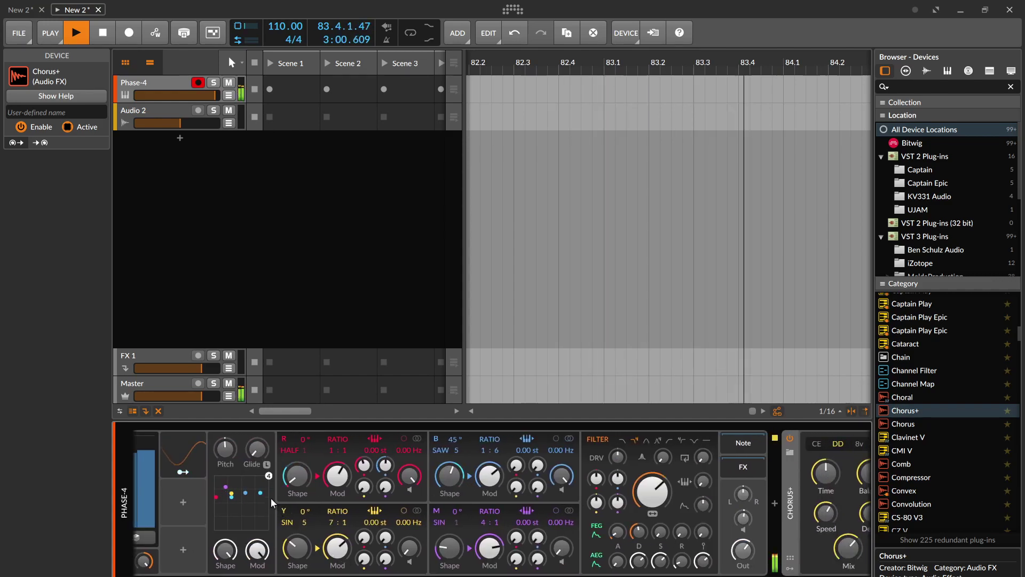
{"action": "left_click_drag", "start_coordinate": [290, 450], "coordinate": [331, 444]}
{"action": "left_click_drag", "start_coordinate": [483, 450], "coordinate": [483, 427]}
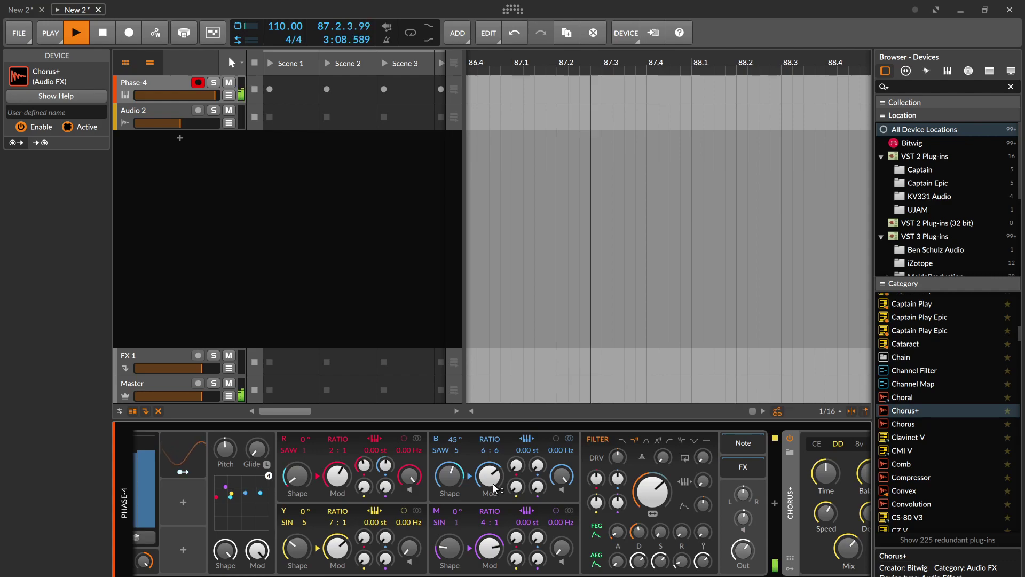
Step: Raise the M oscillator's output level and Shape, set its ratio to 10:1, and reverse its Shape/Mod arrow
{"action": "left_click_drag", "start_coordinate": [561, 549], "coordinate": [561, 489]}
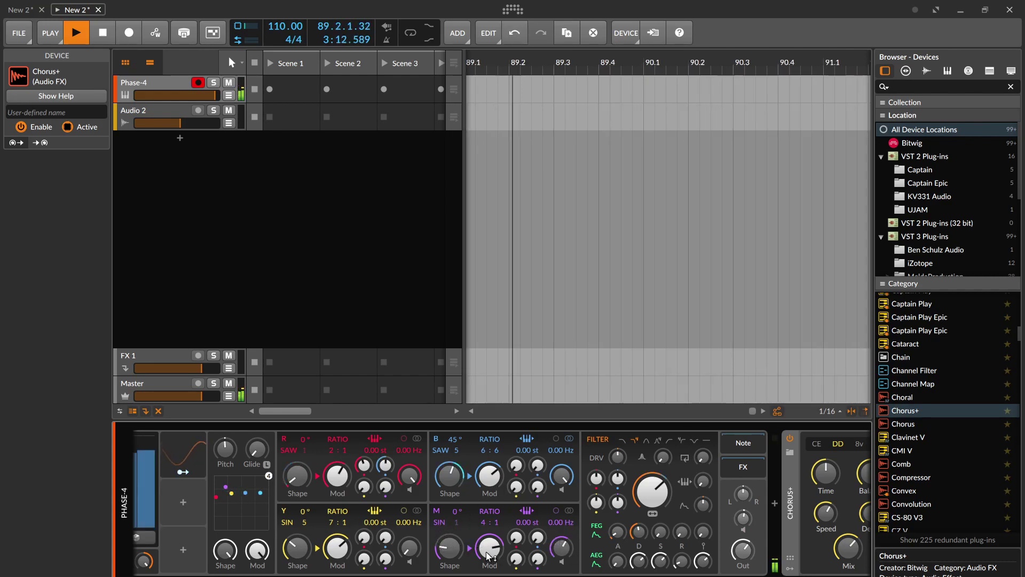
{"action": "left_click_drag", "start_coordinate": [485, 524], "coordinate": [485, 493]}
{"action": "left_click_drag", "start_coordinate": [450, 549], "coordinate": [449, 522]}
{"action": "left_click", "coordinate": [470, 549]}
Step: Adjust the M oscillator's Mod amount, raise its modulation of the B oscillator, and stop playback
{"action": "left_click_drag", "start_coordinate": [490, 549], "coordinate": [532, 518]}
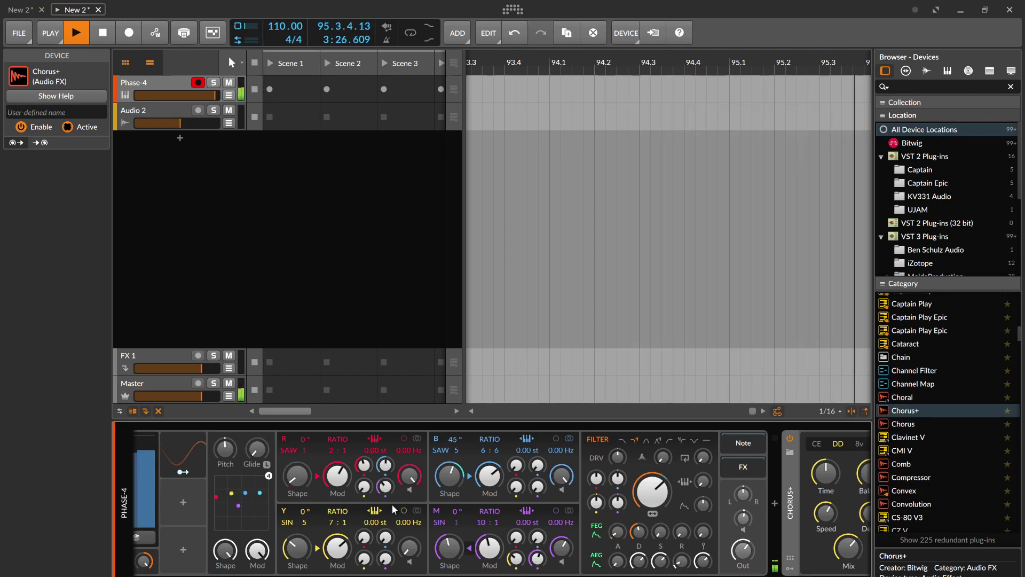
{"action": "left_click_drag", "start_coordinate": [535, 488], "coordinate": [535, 465]}
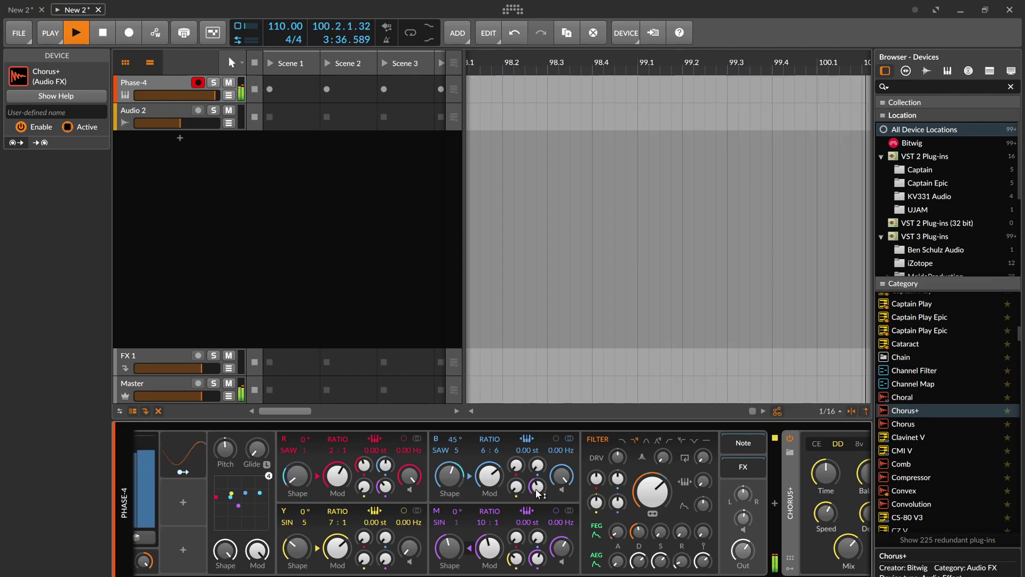
{"action": "key", "text": "space"}
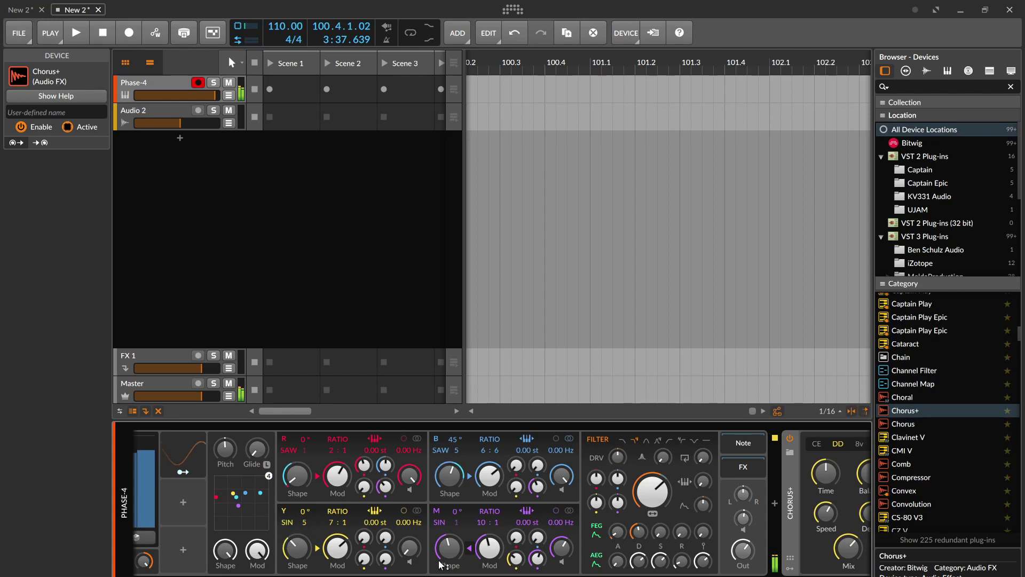
Step: Set the Y algorithm to DBL, the B oscillator to 6:4, +0.19 st and 0.30 Hz, and the M ratio to 10:6
{"action": "left_click_drag", "start_coordinate": [385, 537], "coordinate": [377, 549]}
{"action": "right_click", "coordinate": [293, 523]}
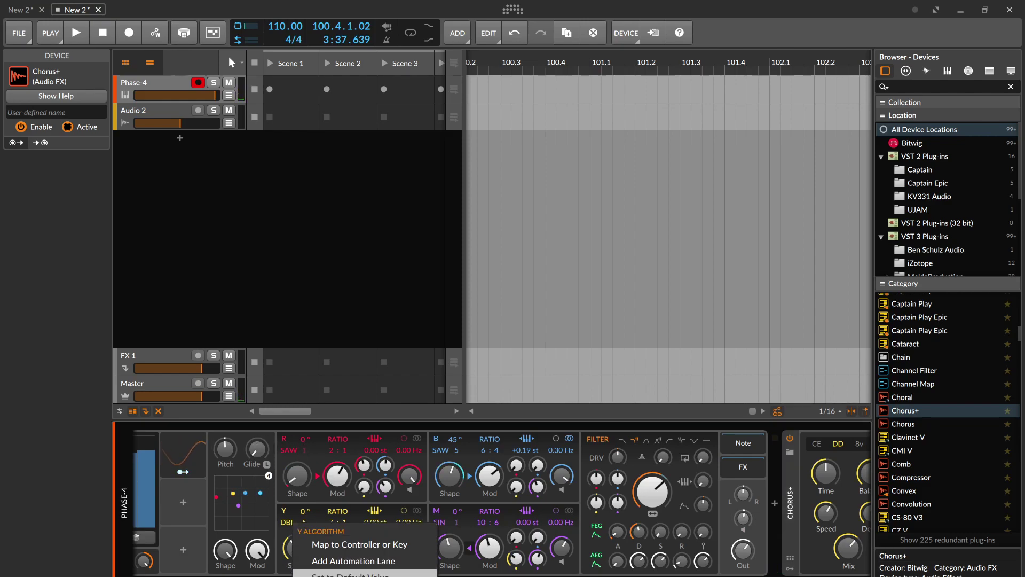
{"action": "key", "text": "Escape"}
Step: Collapse the expanded editor of Phase-4's Steps modulator
{"action": "scroll", "coordinate": [363, 501], "scroll_direction": "left", "scroll_amount": 3}
{"action": "scroll", "coordinate": [363, 502], "scroll_direction": "right", "scroll_amount": 1}
{"action": "scroll", "coordinate": [364, 502], "scroll_direction": "left", "scroll_amount": 4}
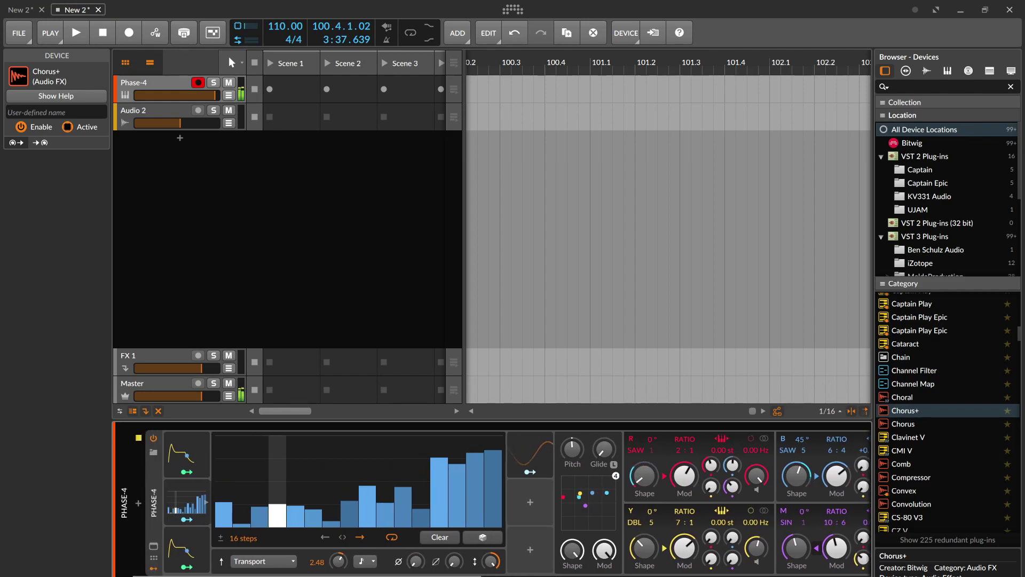
{"action": "left_click", "coordinate": [210, 502]}
{"action": "left_click", "coordinate": [203, 506]}
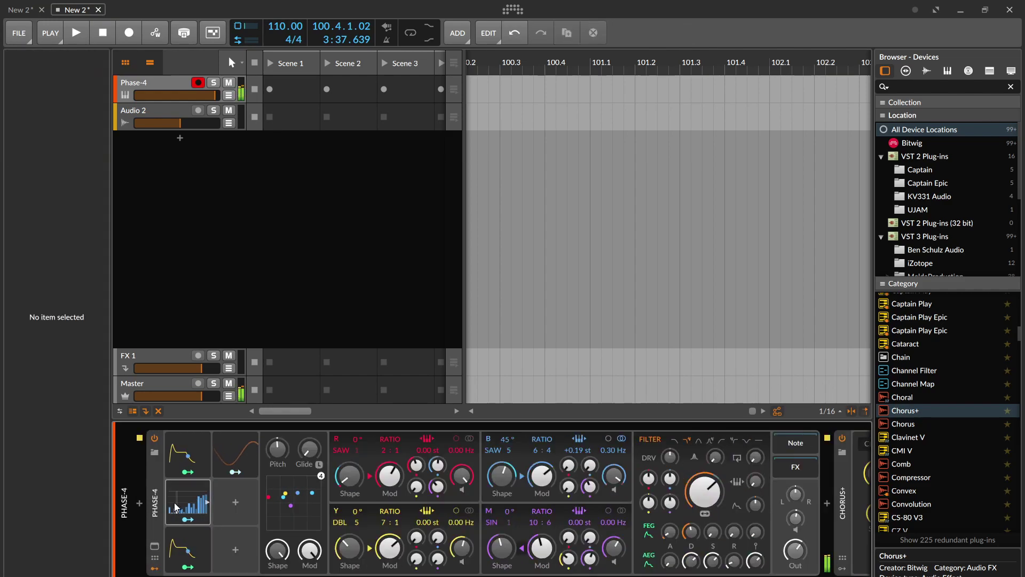
Step: Open the preset browser for Phase-4 and load the 90's Ambient preset
{"action": "double_click", "coordinate": [150, 476]}
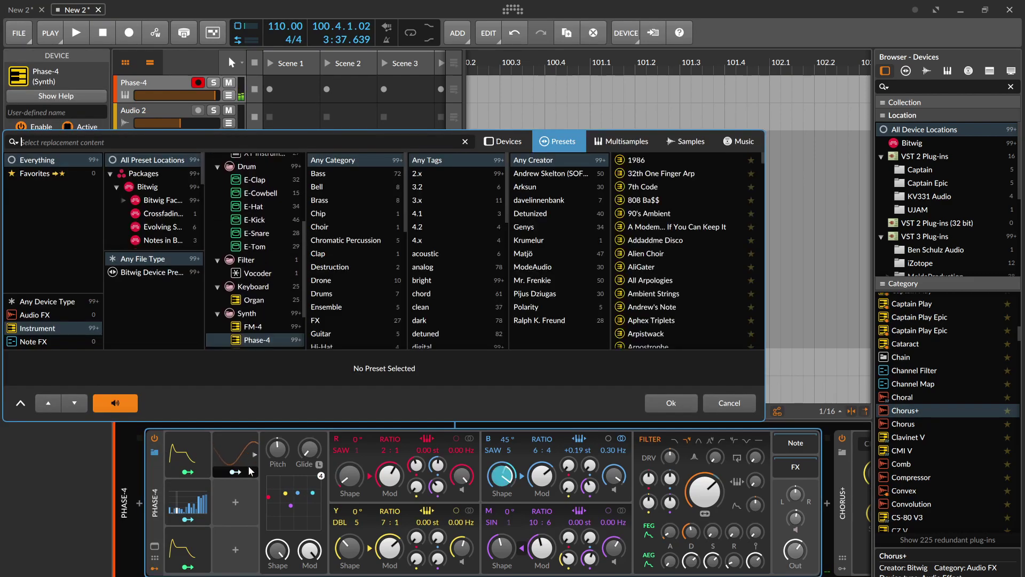
{"action": "left_click", "coordinate": [650, 214]}
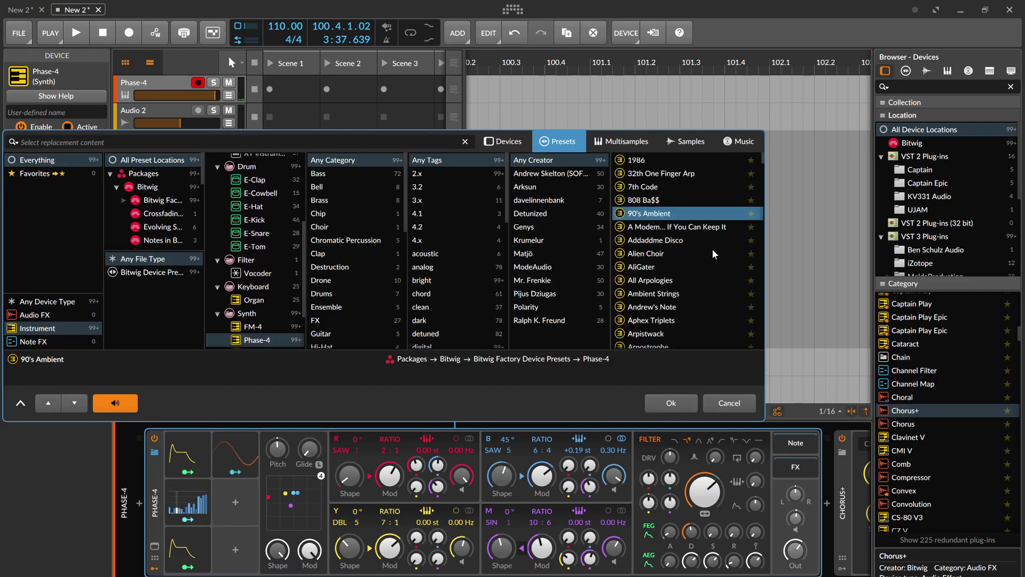
{"action": "key", "text": "Return"}
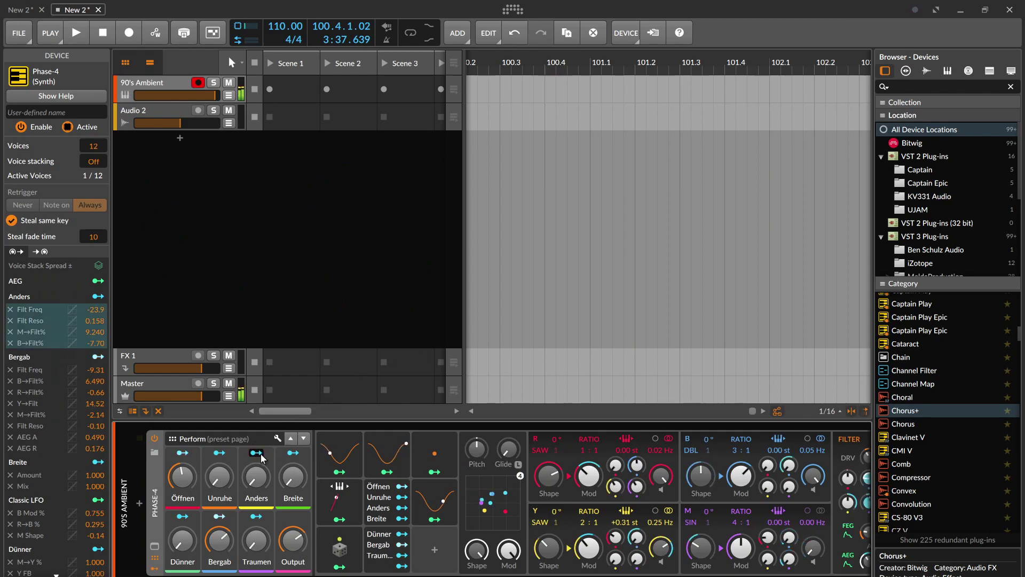
Step: Adjust the Unruhe, Dünner, Bergab and Output macros of the 90's Ambient preset
{"action": "left_click_drag", "start_coordinate": [220, 476], "coordinate": [220, 470]}
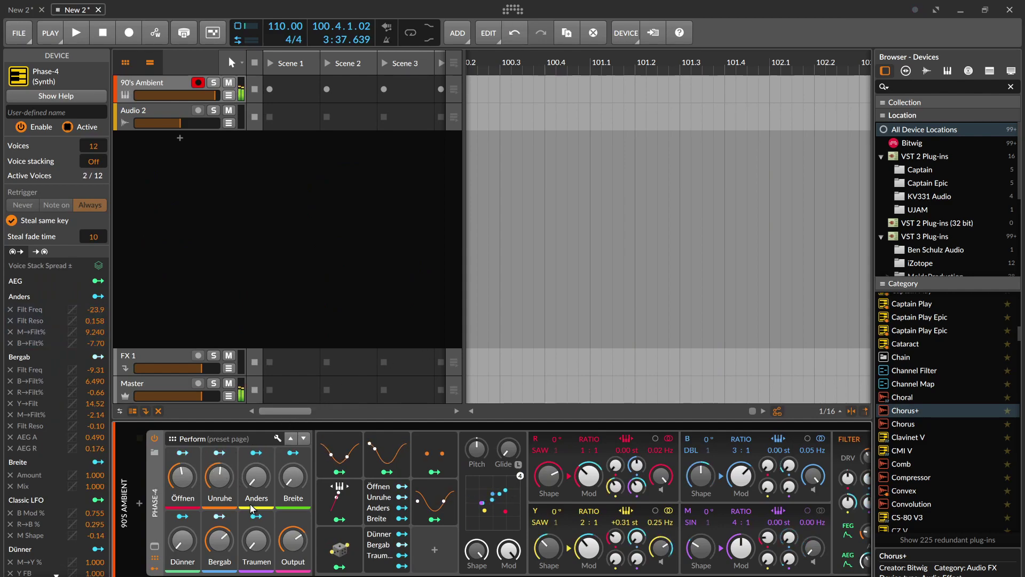
{"action": "left_click_drag", "start_coordinate": [292, 547], "coordinate": [291, 572]}
{"action": "left_click_drag", "start_coordinate": [221, 544], "coordinate": [184, 517]}
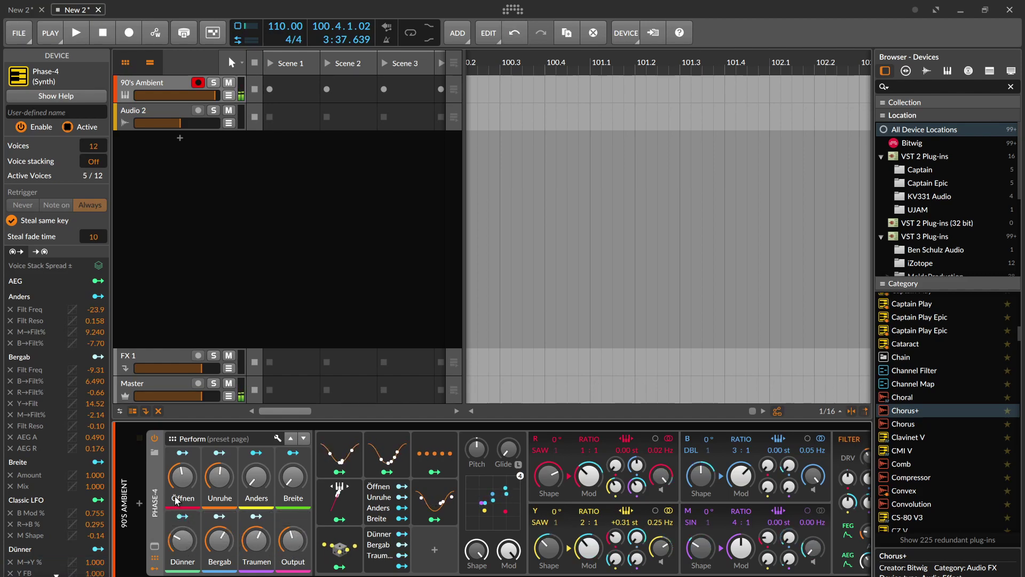
Step: Try the Asian Metal preset in Phase-4 and load Broken Piano in its place
{"action": "left_click", "coordinate": [154, 453]}
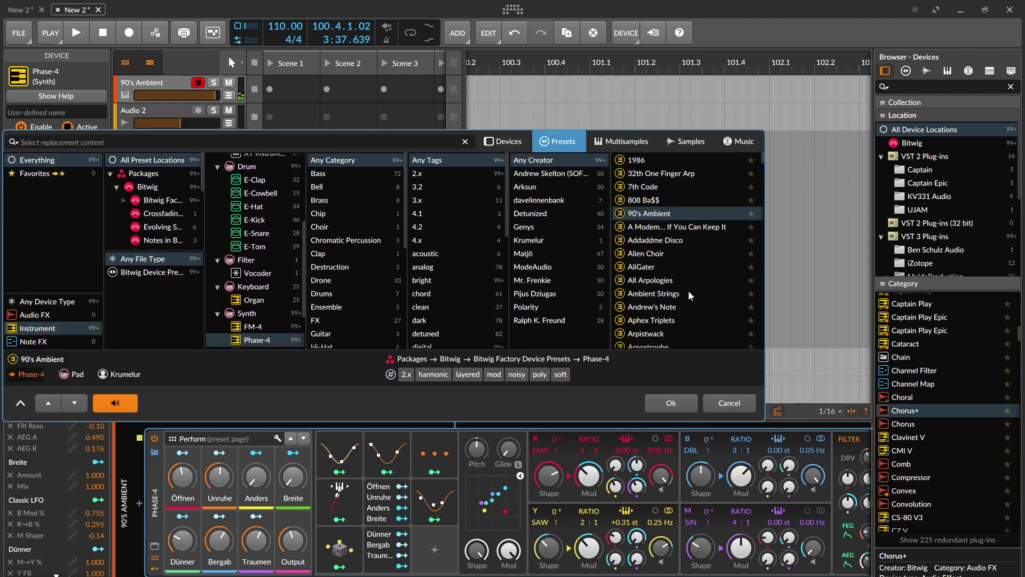
{"action": "scroll", "coordinate": [689, 293], "scroll_direction": "down", "scroll_amount": 4}
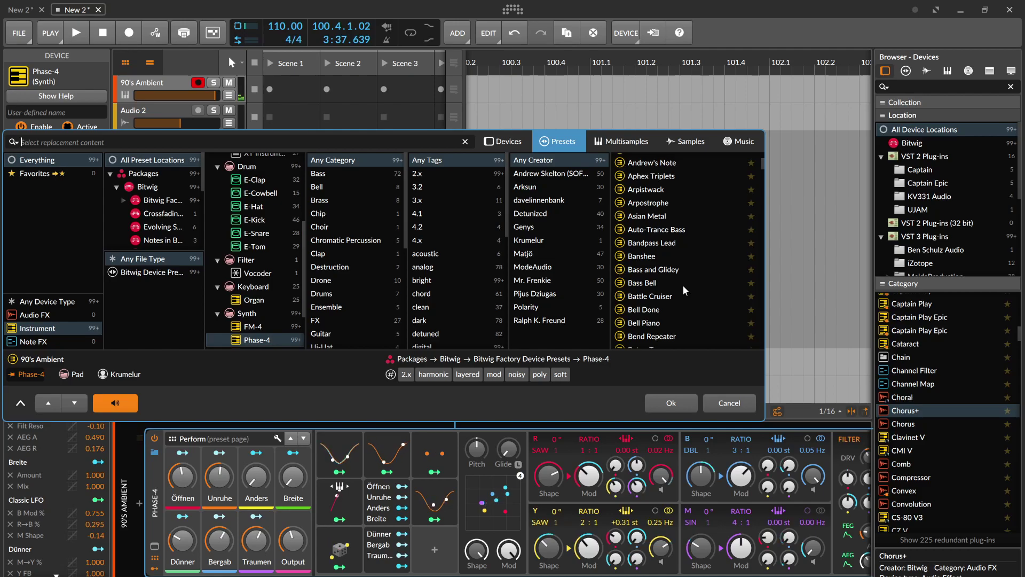
{"action": "double_click", "coordinate": [683, 215]}
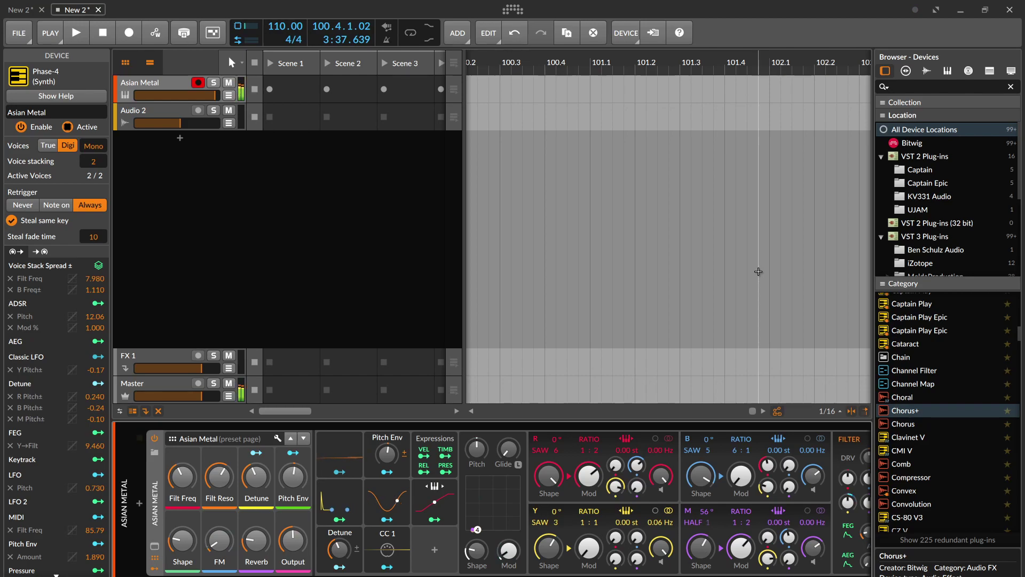
{"action": "left_click", "coordinate": [155, 451]}
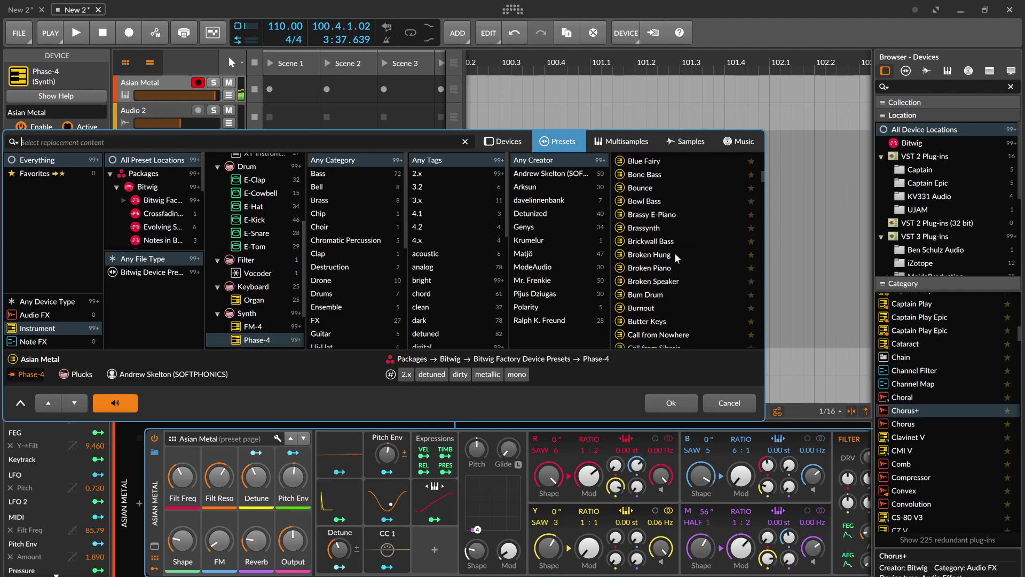
{"action": "double_click", "coordinate": [672, 271]}
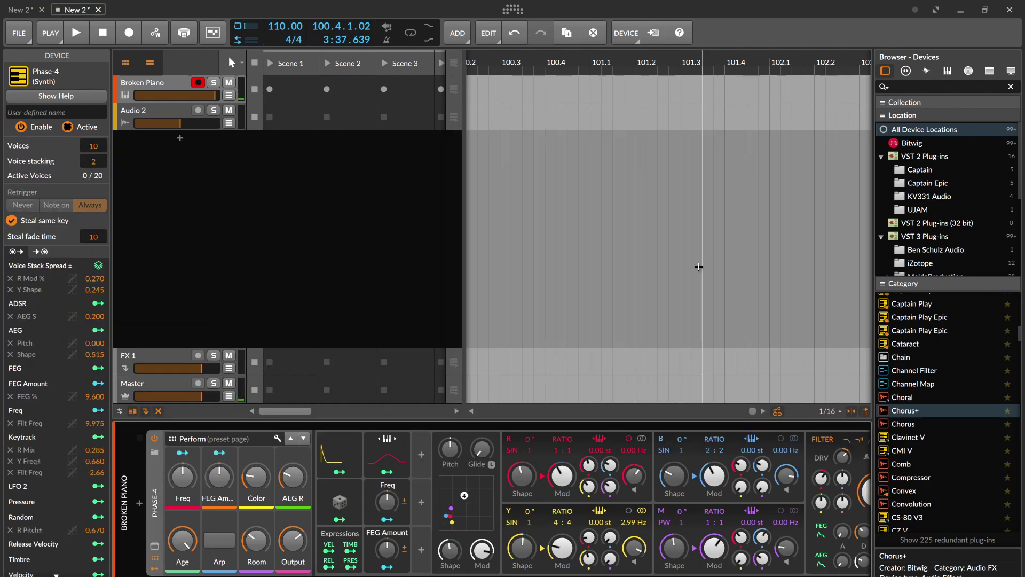